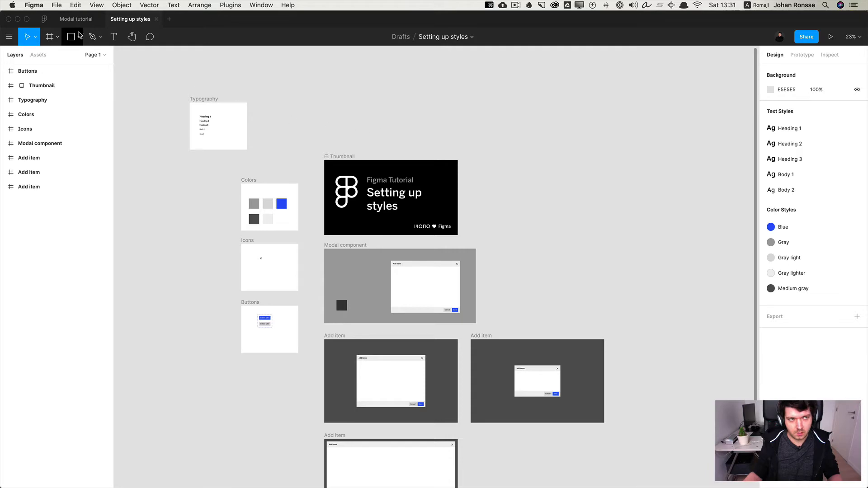
- Switch to the Modal tutorial file and examine its thumbnail and the modal component instances in the Add item frames
left_click(76, 19)
scroll(385, 54, "up", 2)
scroll(386, 54, "up", 3)
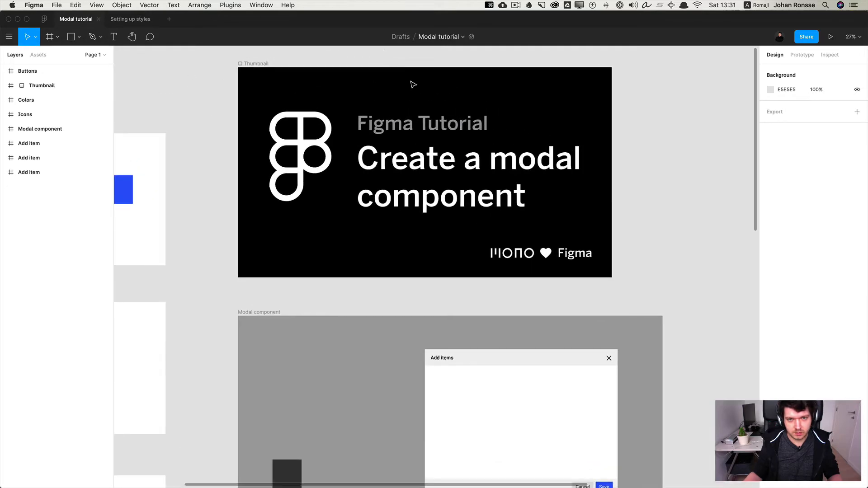
left_click(486, 178)
left_click(661, 223)
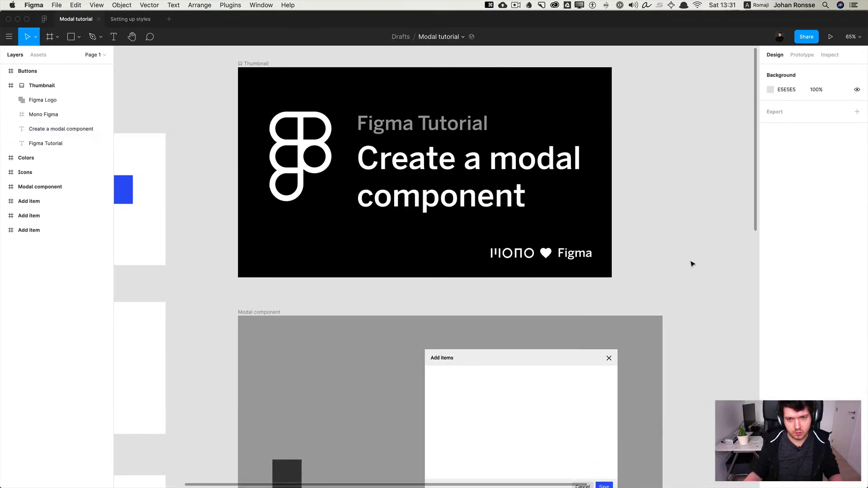
key("space")
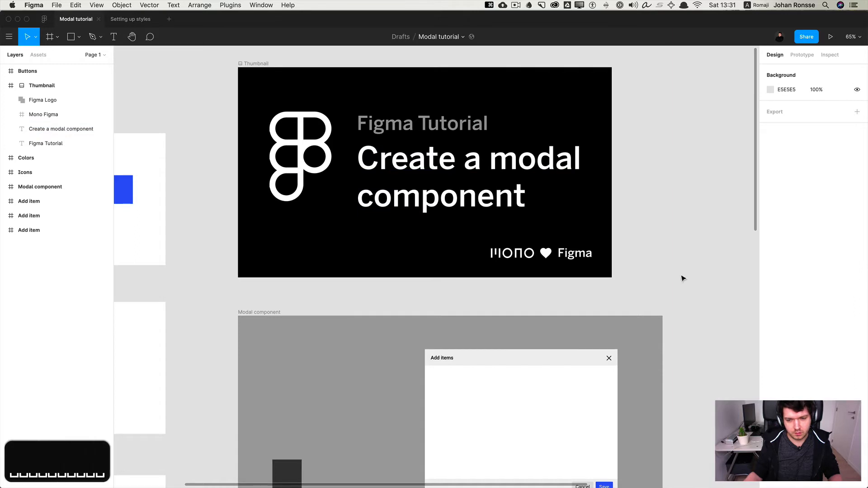
scroll(680, 275, "down", 10)
scroll(614, 110, "right", 3)
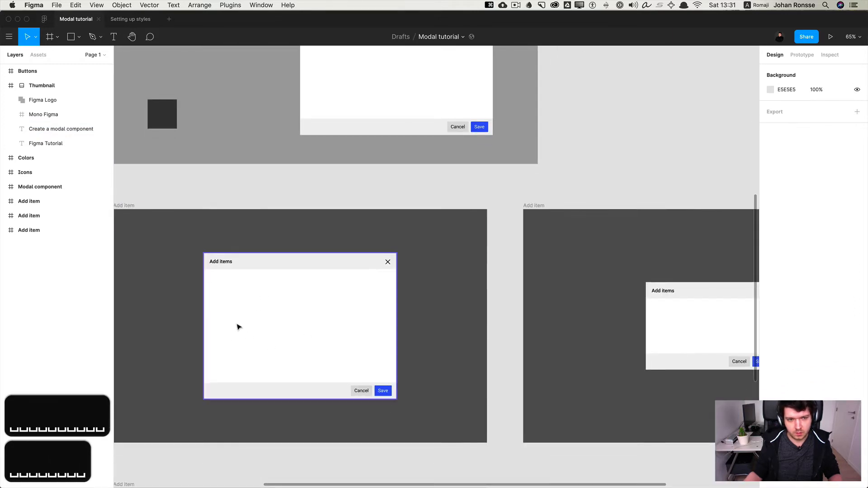
left_click(274, 307)
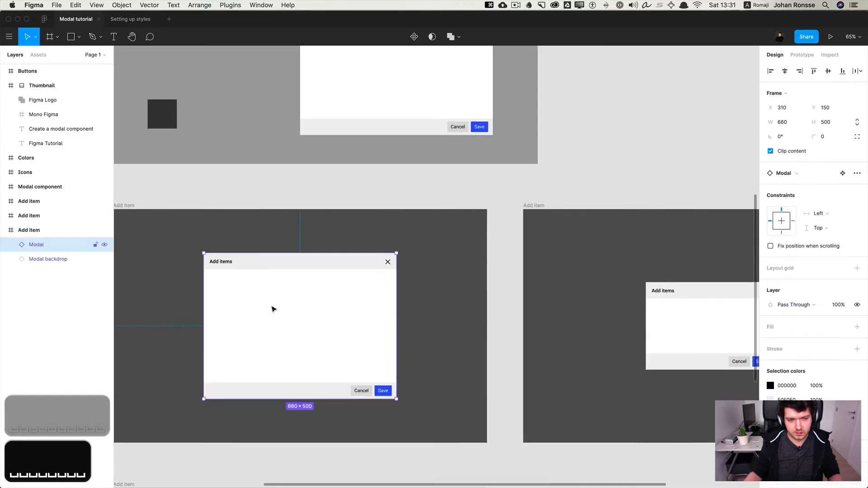
- Switch to the Setting up styles file and look over its thumbnail and Buttons frame
left_click(127, 24)
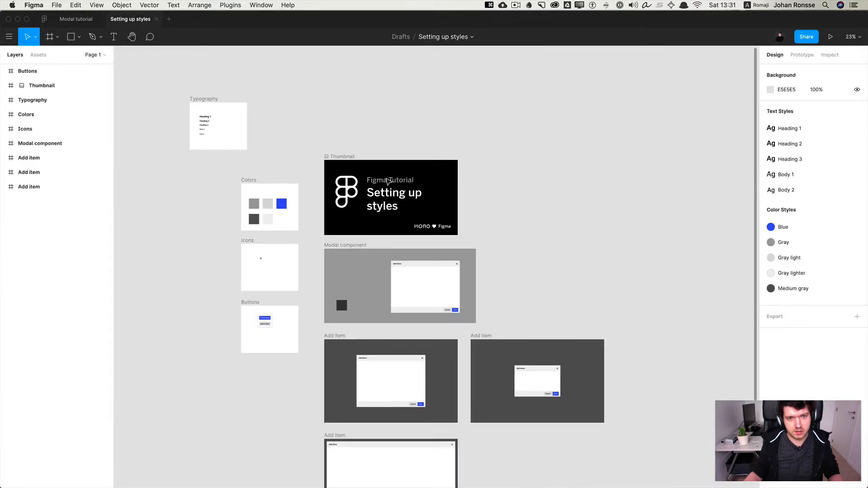
scroll(389, 181, "up", 10)
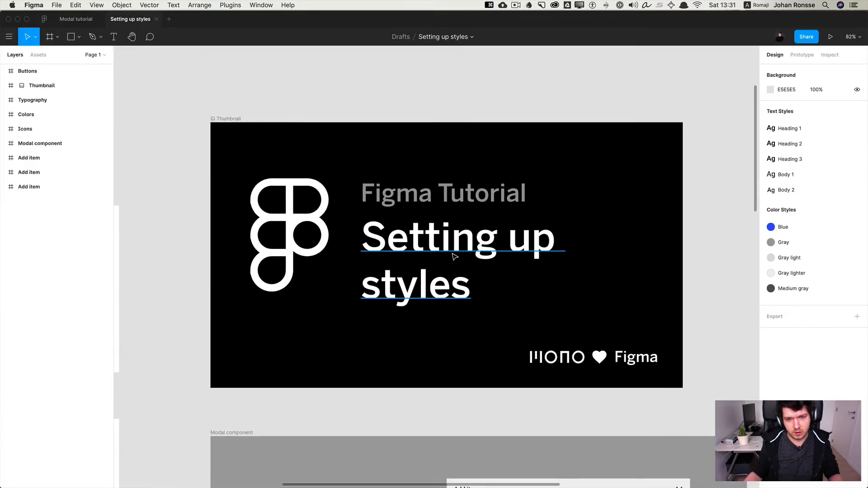
left_click(454, 257)
left_click(144, 248)
left_click_drag(157, 248, 726, 178)
left_click_drag(637, 275, 517, 80)
left_click_drag(597, 291, 511, 80)
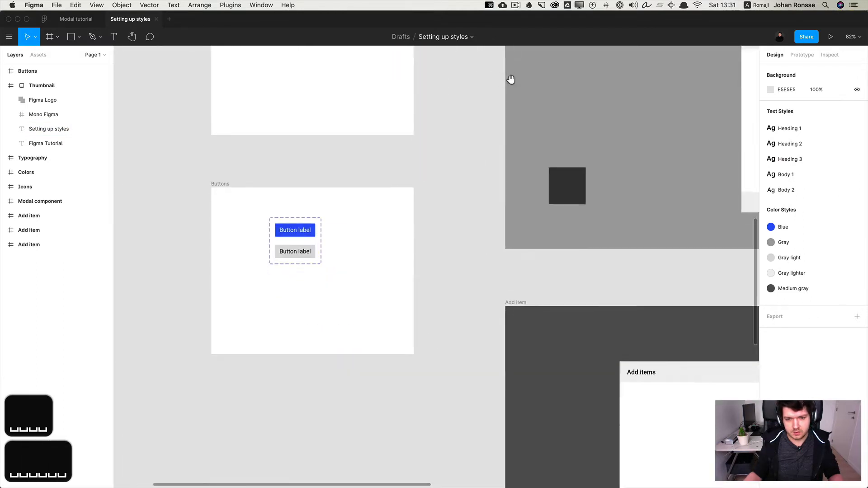
left_click_drag(680, 88, 682, 87)
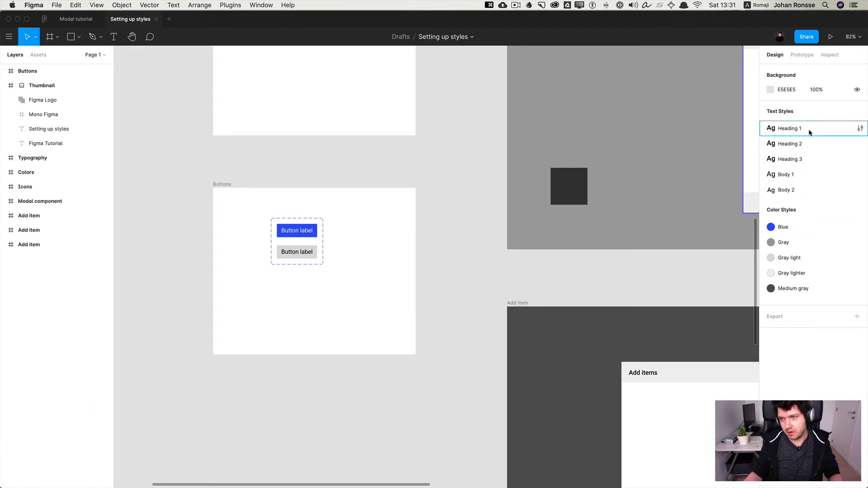
- Review the Heading 1 and Body 1 text styles and the overall frame layout in the Setting up styles file
left_click(810, 132)
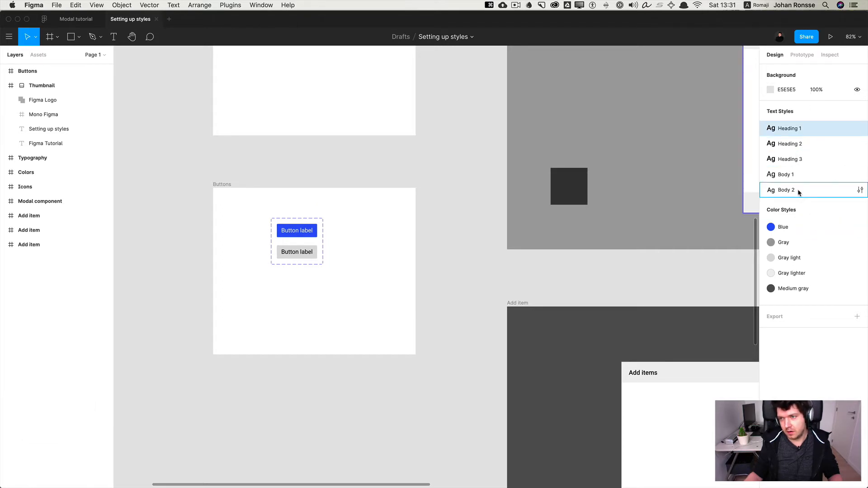
left_click(798, 176)
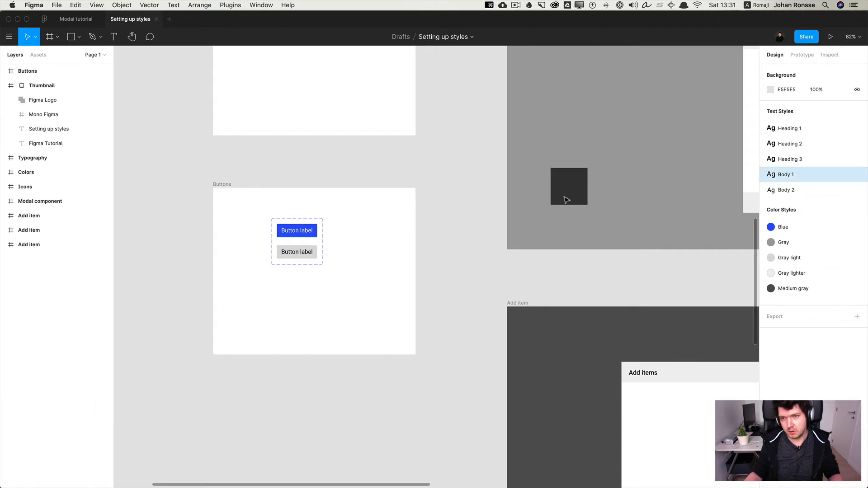
left_click(425, 185)
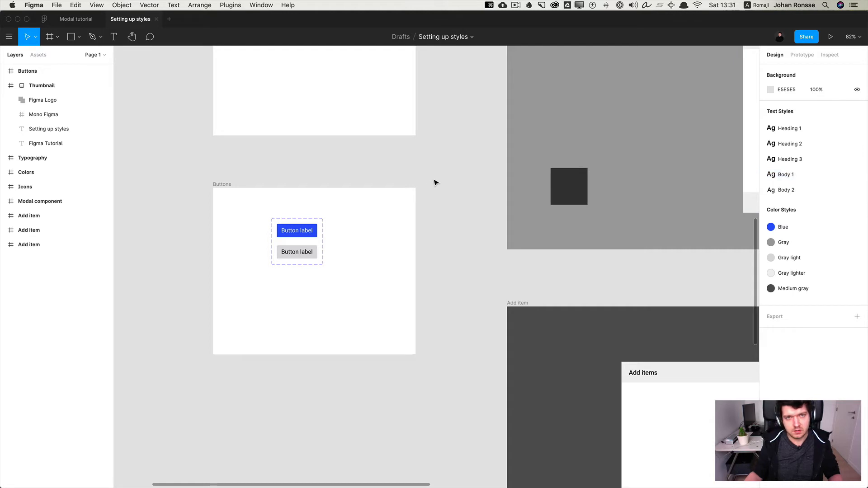
scroll(434, 182, "down", 5)
scroll(446, 83, "right", 5)
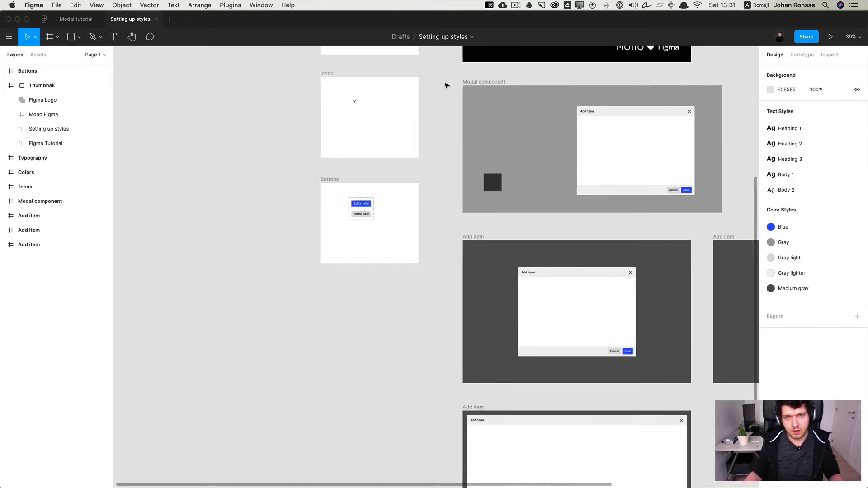
scroll(445, 86, "up", 8)
scroll(445, 86, "right", 2)
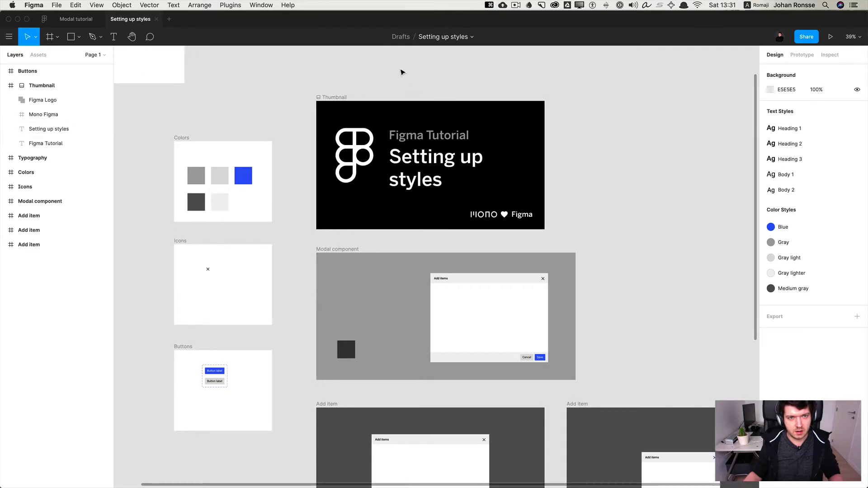
scroll(429, 73, "right", 1)
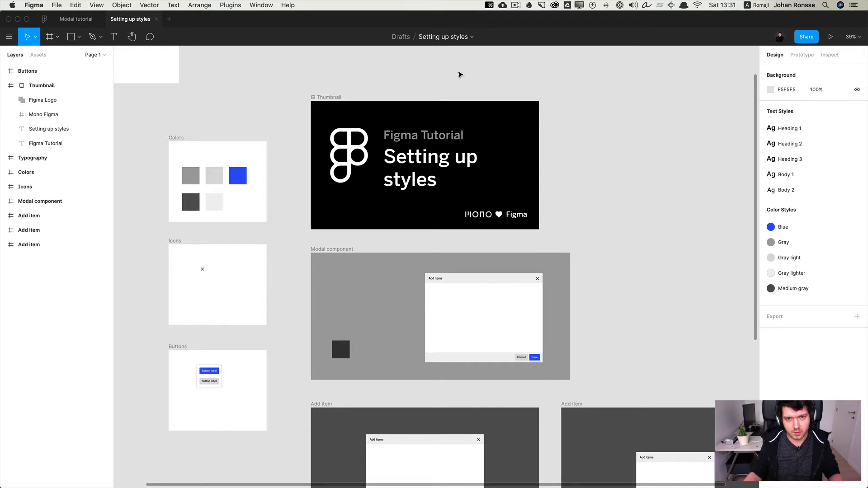
key("shift+super+at")
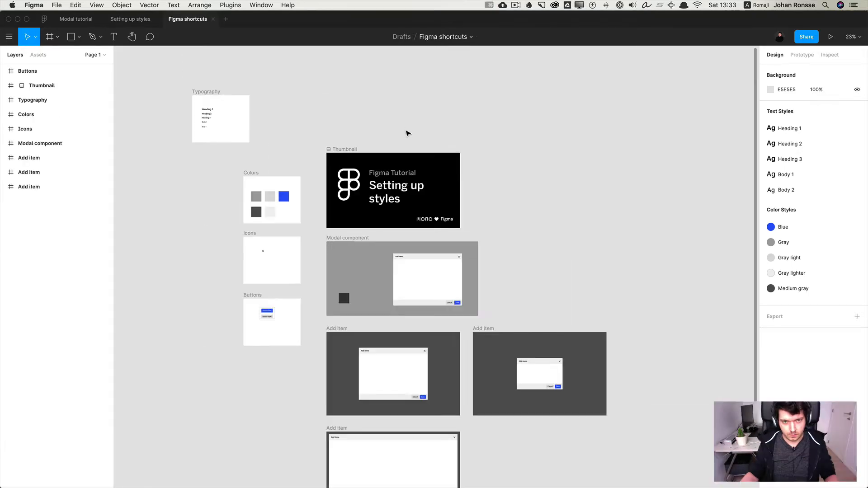
- Replace the title text in the Thumbnail frame of the Figma shortcuts file with "Keyboard shortcuts"
scroll(407, 132, "up", 5)
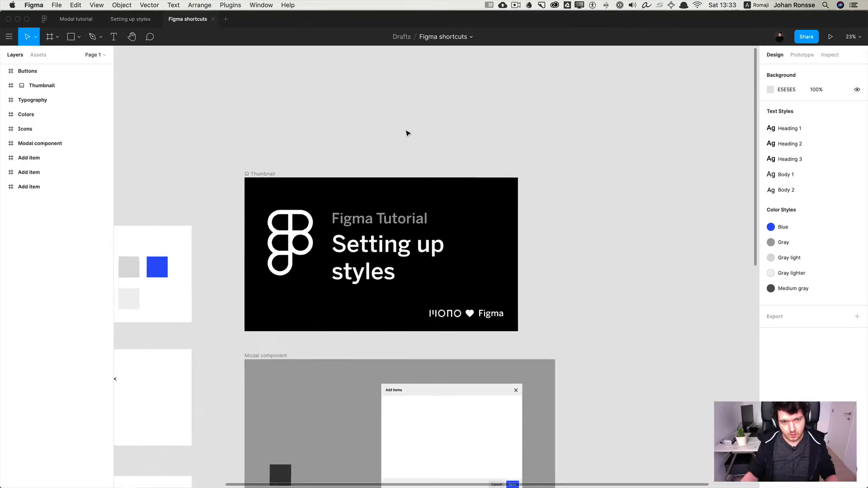
double_click(376, 256)
type("K")
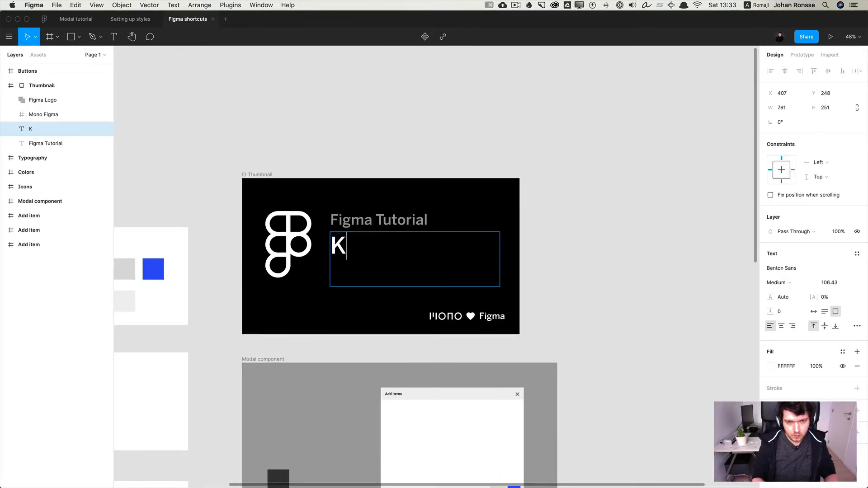
type("eyboard sh")
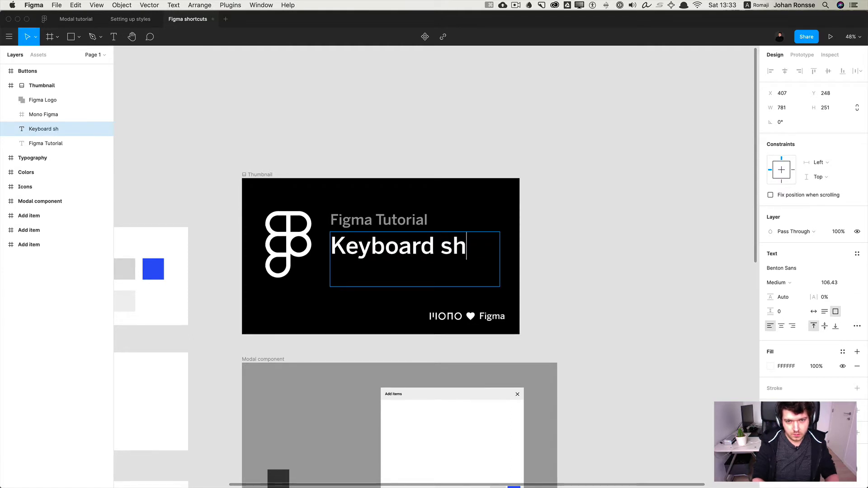
type("ortcuts")
key("Escape")
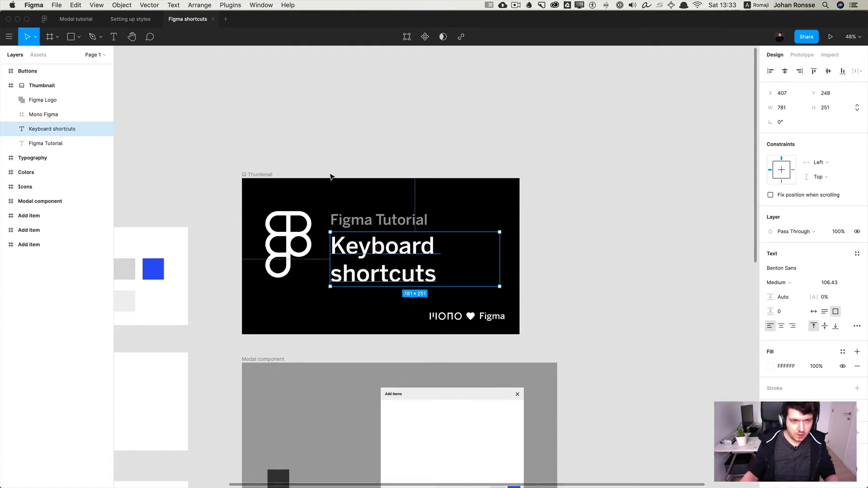
left_click(307, 191)
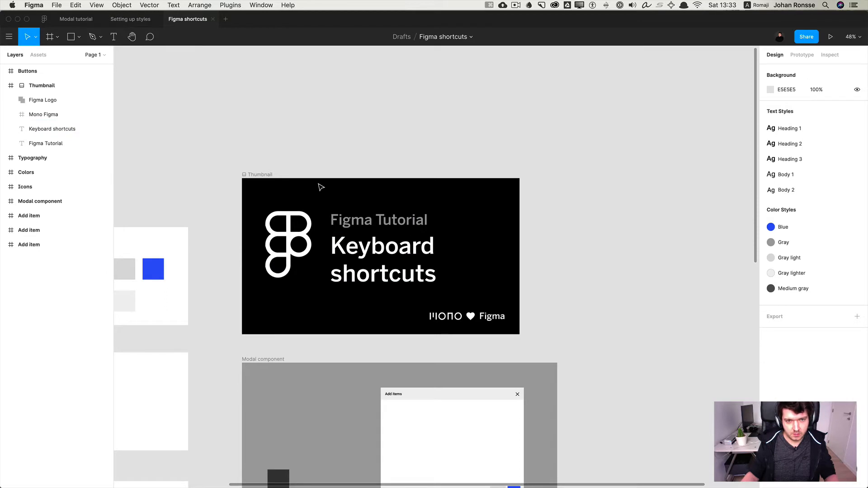
scroll(321, 187, "down", 1)
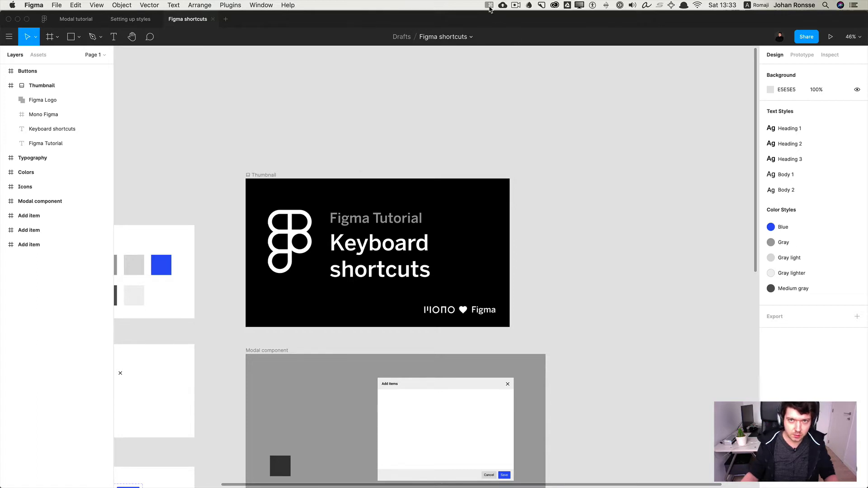
- Start casting keystrokes on screen with KeyCastr
left_click(490, 6)
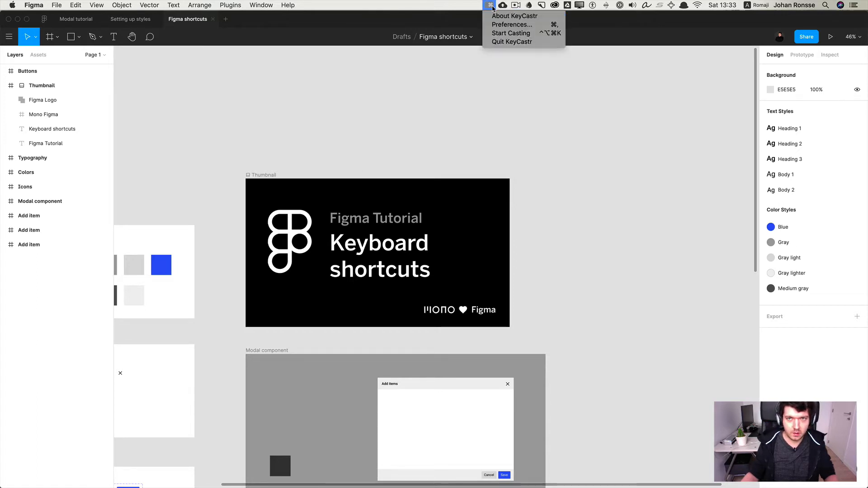
left_click(512, 33)
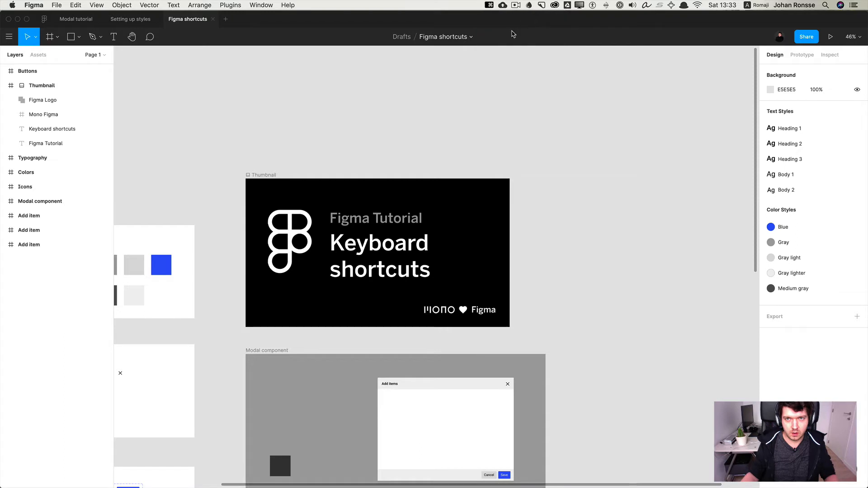
left_click(490, 7)
left_click(490, 6)
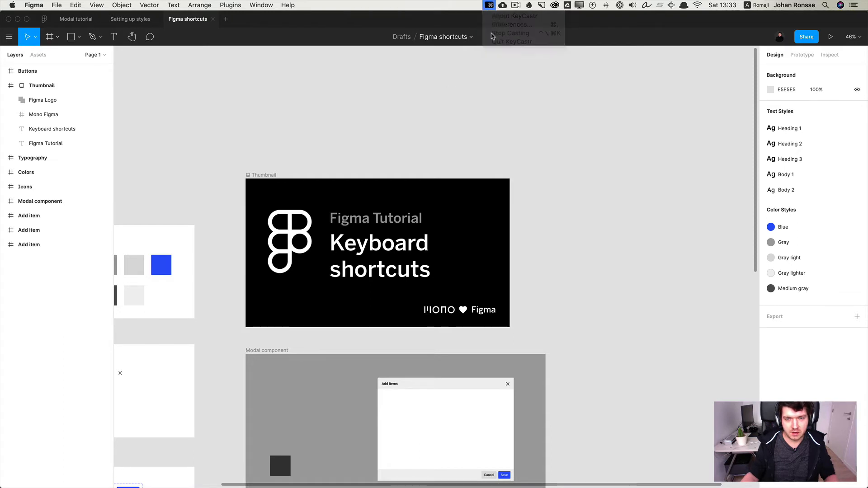
- Draw a new frame of about 549 × 443 below the Buttons frame, aligned with its edges
scroll(501, 139, "down", 3)
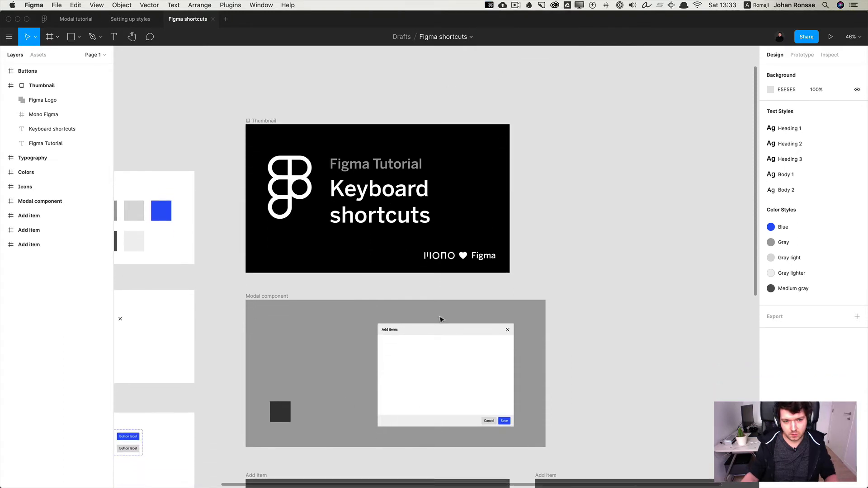
scroll(212, 373, "down", 5)
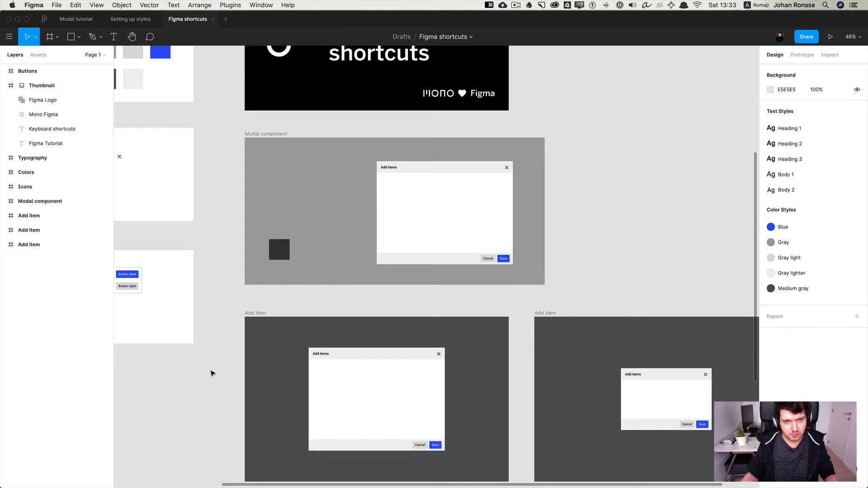
scroll(211, 373, "down", 5)
left_click_drag(211, 373, 241, 302)
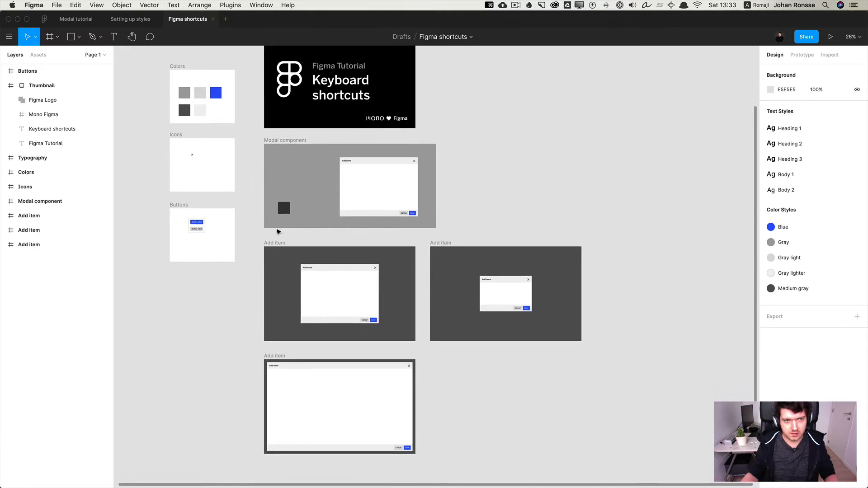
scroll(278, 231, "up", 2)
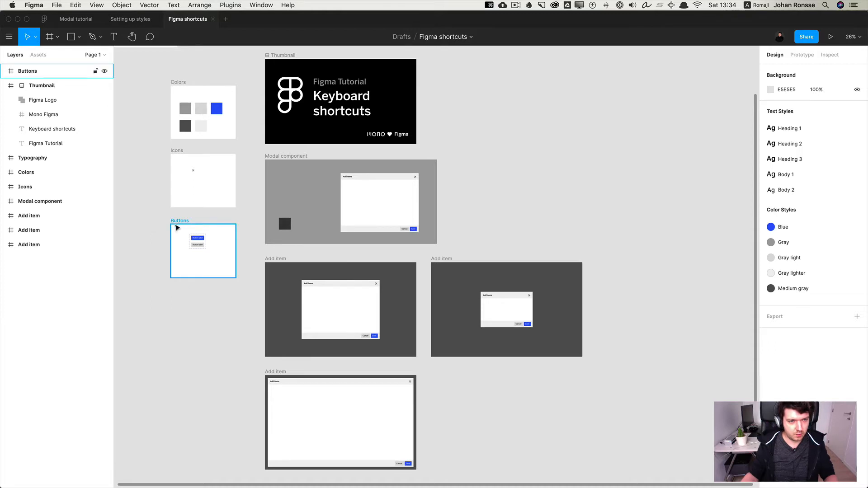
key("a")
left_click_drag(171, 291, 236, 343)
scroll(155, 362, "up", 3)
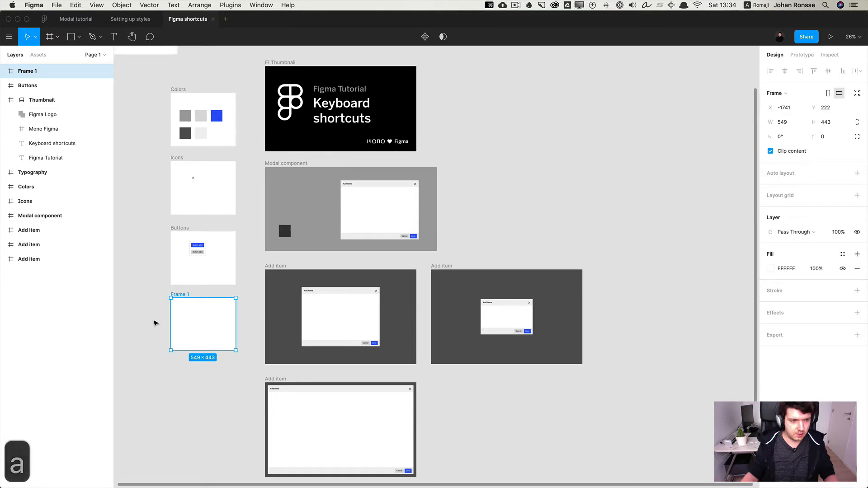
- Draw a small trial frame just above the upper-left corner of the new large frame and delete it
scroll(161, 383, "up", 10)
scroll(271, 294, "up", 3)
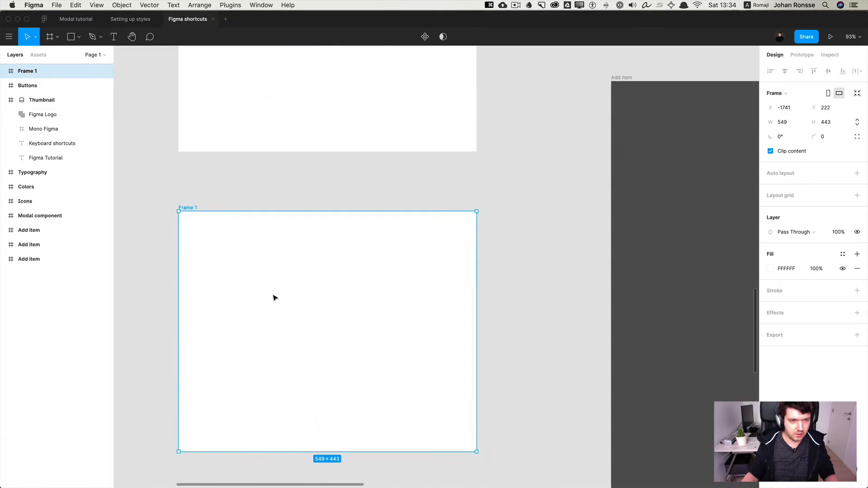
left_click(144, 171)
key("f")
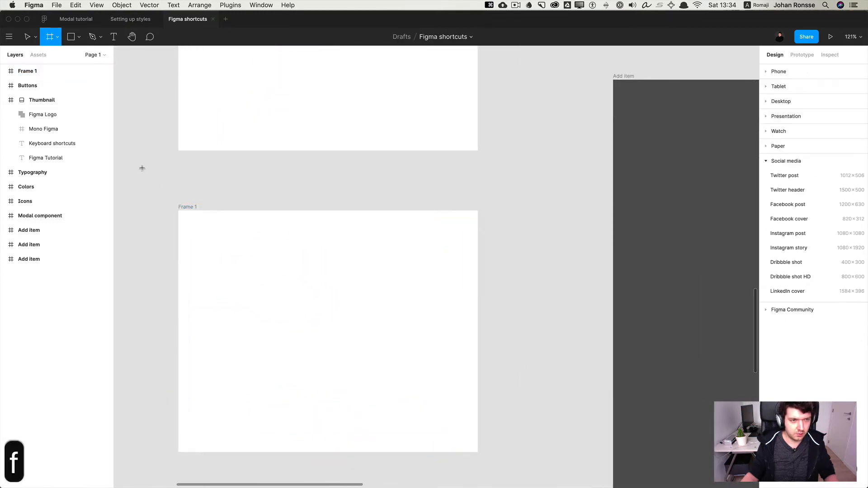
left_click_drag(138, 164, 179, 199)
left_click(206, 185)
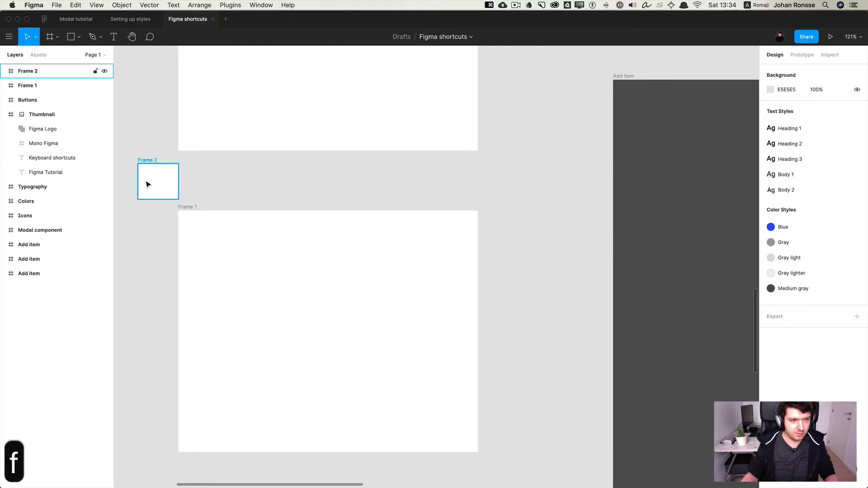
left_click(145, 184)
key("BackSpace")
- Rename the large new frame below the Buttons frame as "Inputs"
left_click(227, 219)
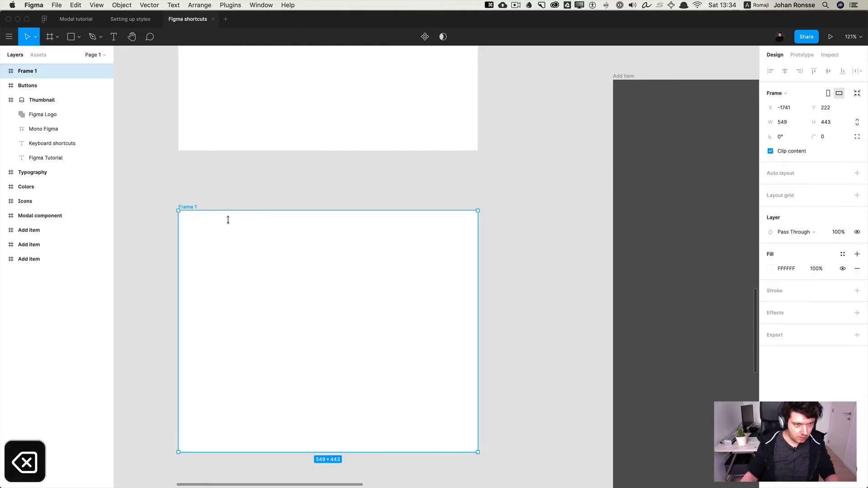
key("super+r")
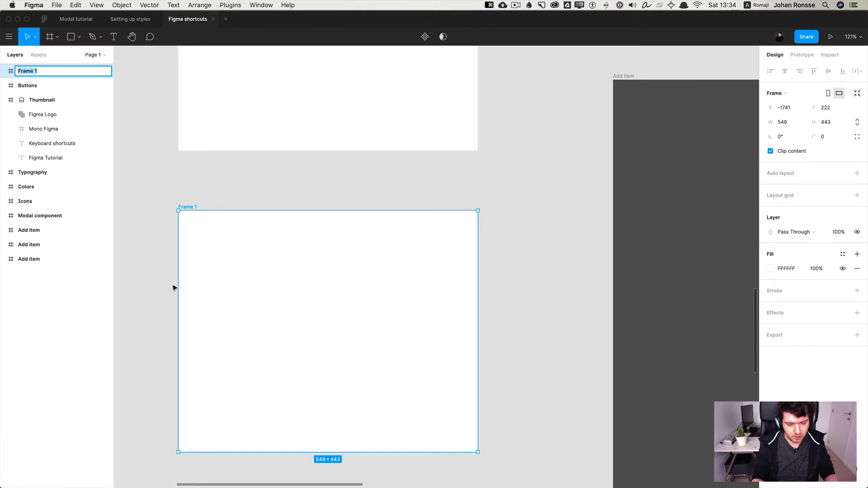
type("Inputs")
key("Return")
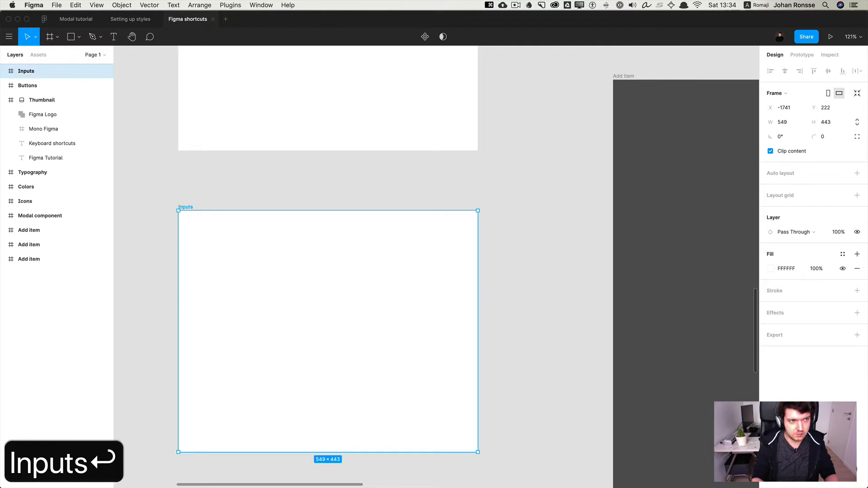
left_click(161, 268)
- Draw a rectangle of about 65 × 36 near the upper-left corner of the Inputs frame
scroll(159, 268, "up", 5)
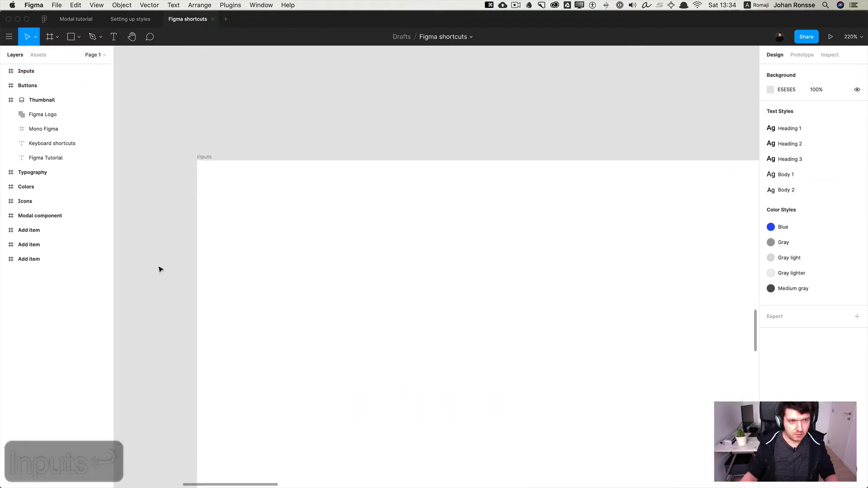
scroll(158, 268, "right", 2)
scroll(159, 268, "down", 1)
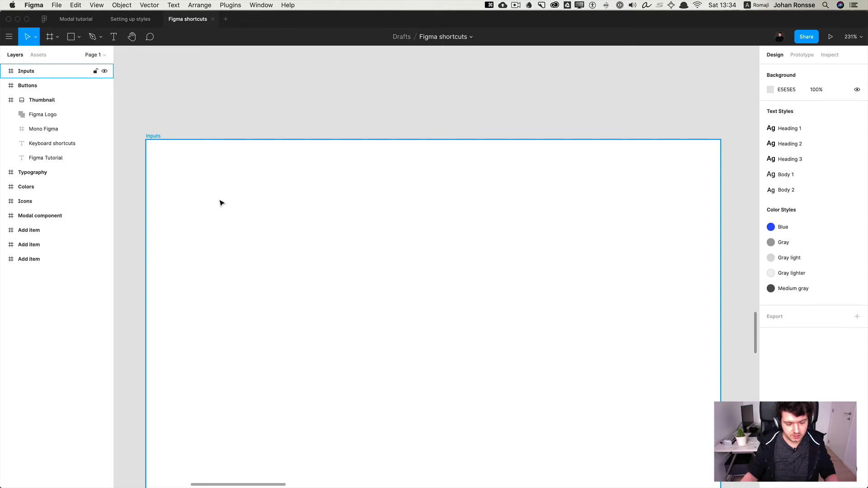
scroll(221, 202, "right", 1)
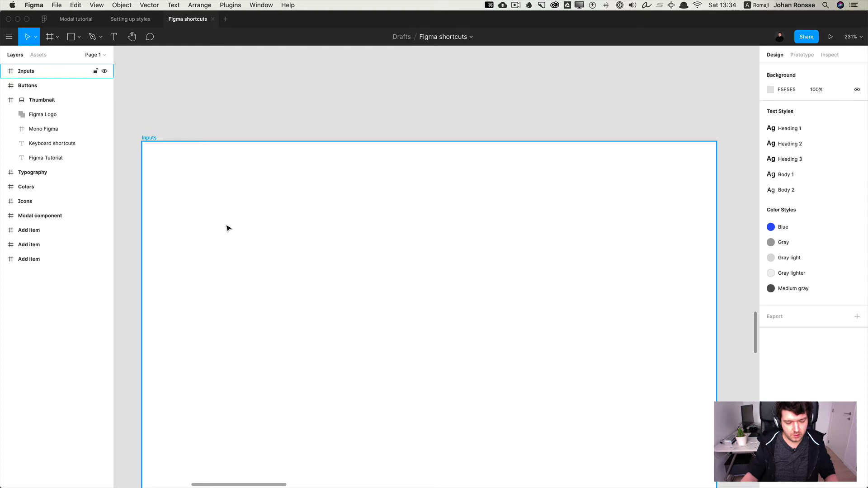
key("r")
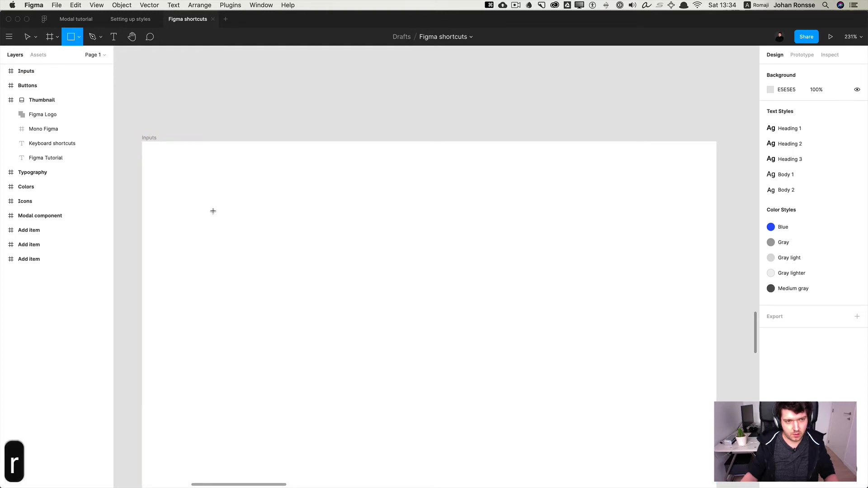
left_click_drag(209, 214, 277, 253)
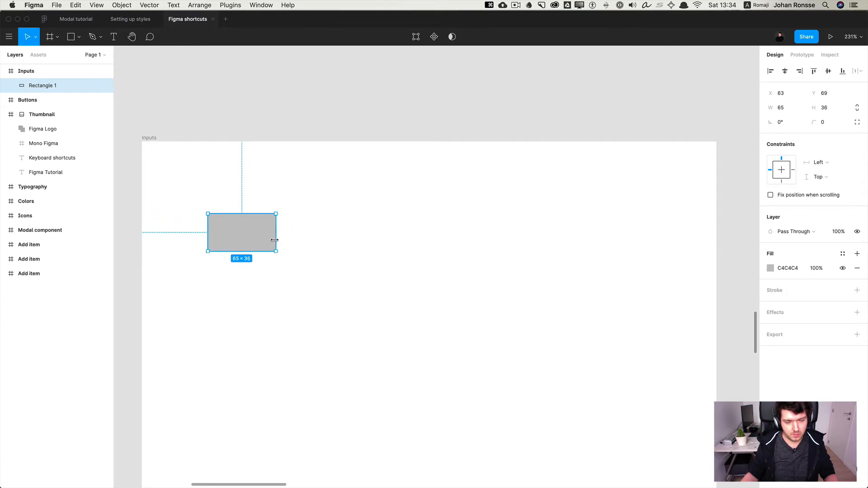
- Check the dimensions of the Primary button variant in the Buttons frame
scroll(275, 192, "down", 5)
left_click(271, 133)
left_click_drag(271, 134, 286, 408)
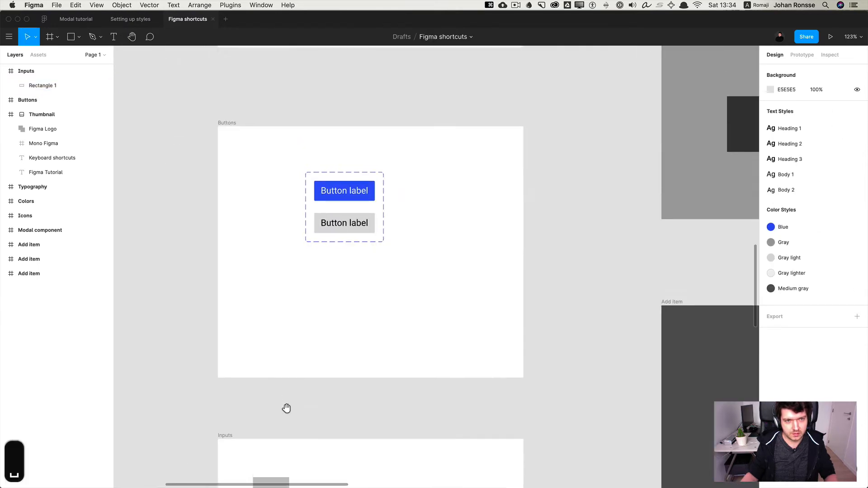
left_click(322, 192, "super")
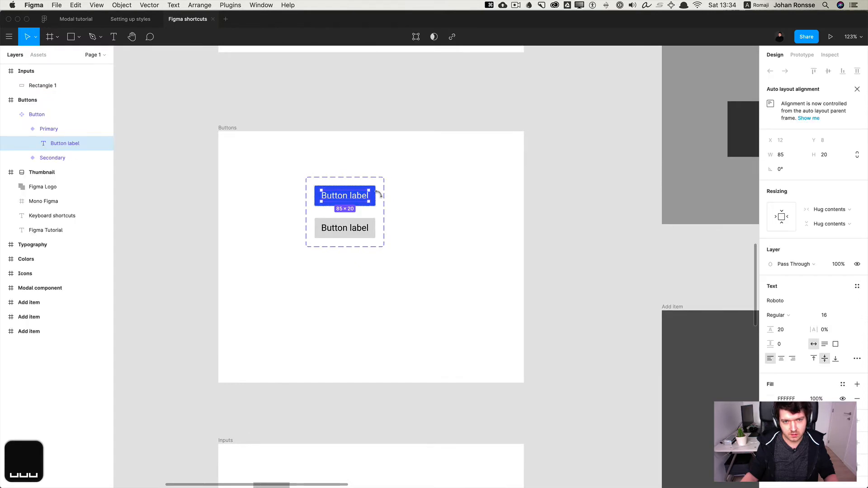
left_click(377, 194)
- Widen the gray rectangle in the Inputs frame to 160, keeping its height at 36
scroll(378, 196, "down", 5)
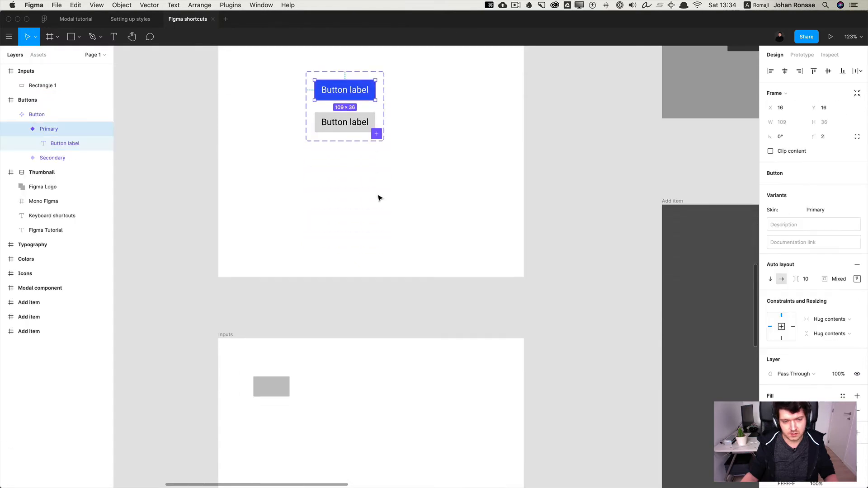
scroll(250, 333, "up", 5)
left_click(278, 268)
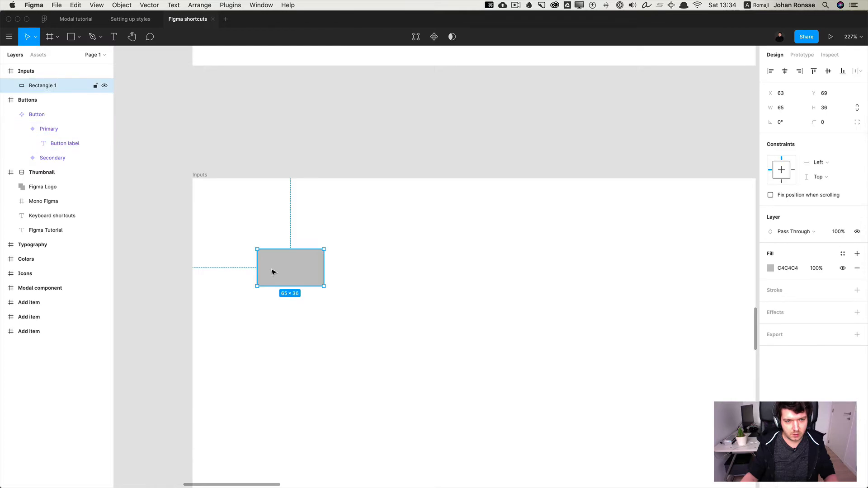
scroll(273, 270, "up", 2)
left_click_drag(349, 268, 456, 268)
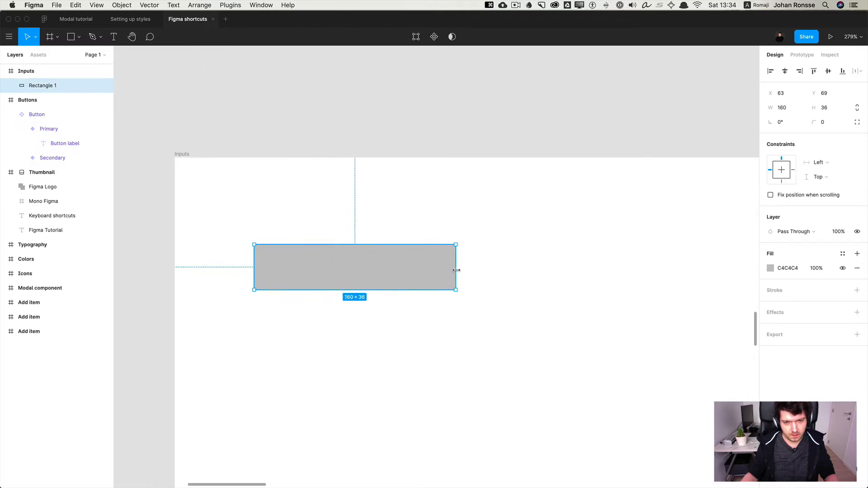
scroll(383, 316, "left", 2)
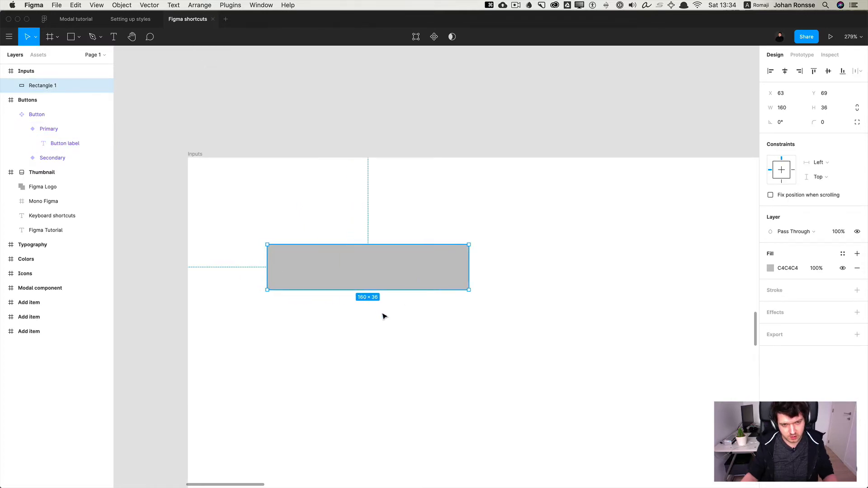
- Swap the rectangle's fill and stroke several times, ending on a C4C4C4 outline without a fill
key("shift+x")
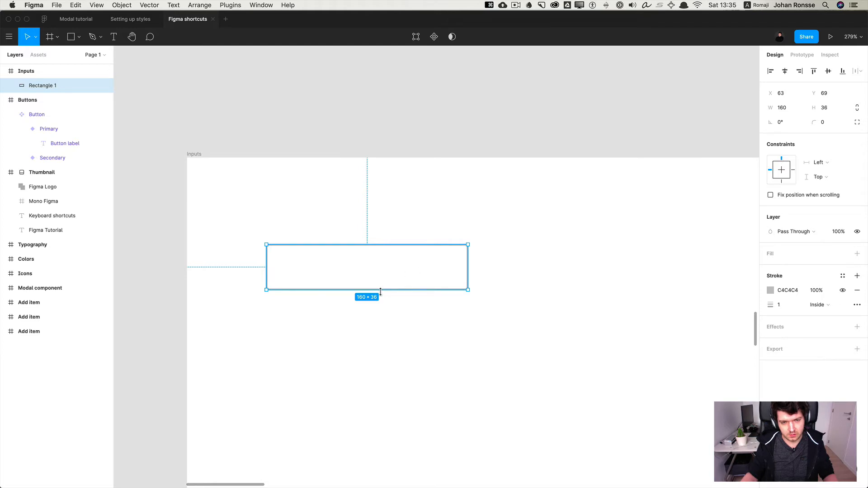
key("shift+x")
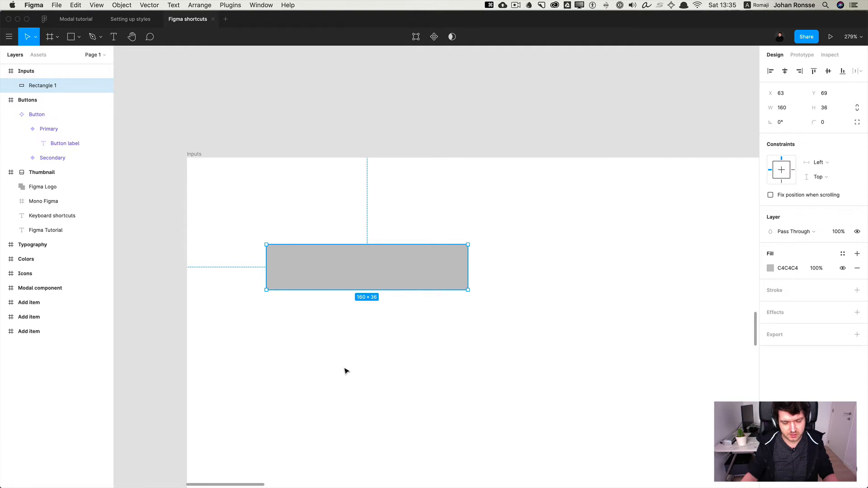
key("shift+x")
key("shift+x")
key("shift+x")
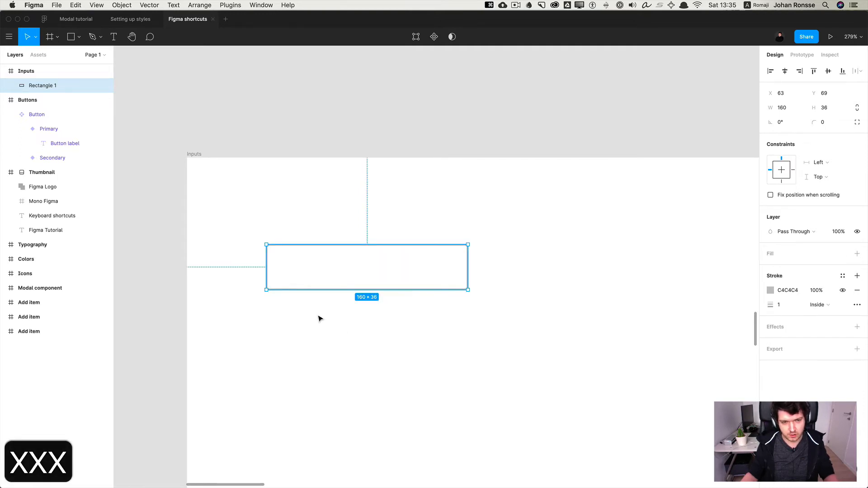
scroll(320, 317, "right", 1)
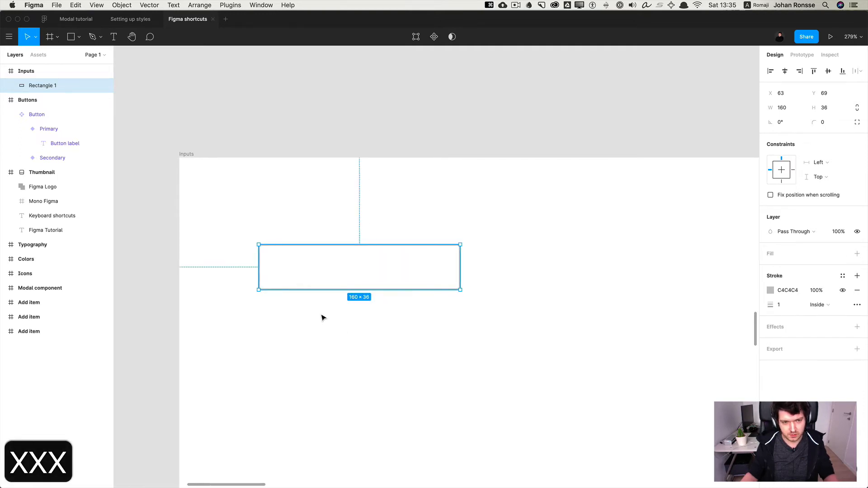
- Set the outlined rectangle's corner radius to 2
left_click(825, 125)
type("2")
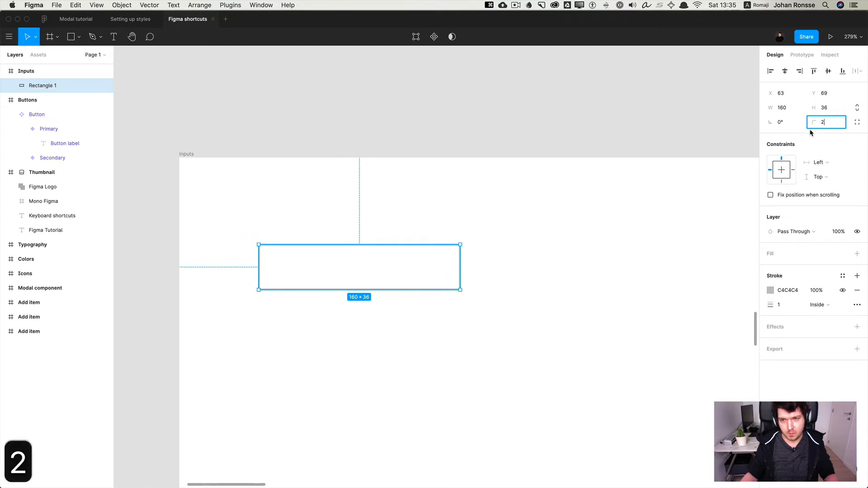
key("Return")
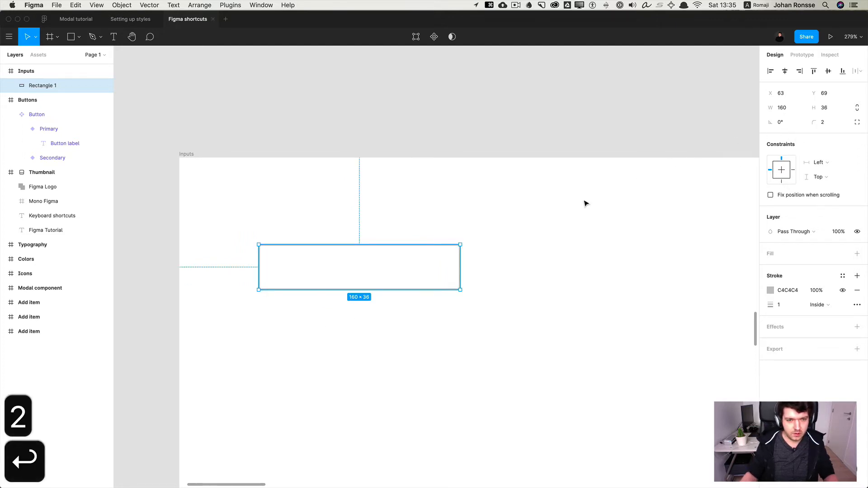
left_click(463, 288)
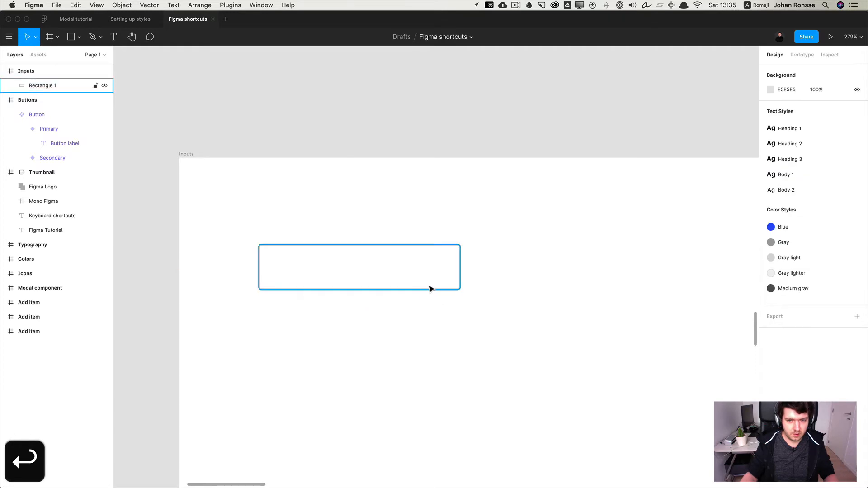
left_click(458, 269)
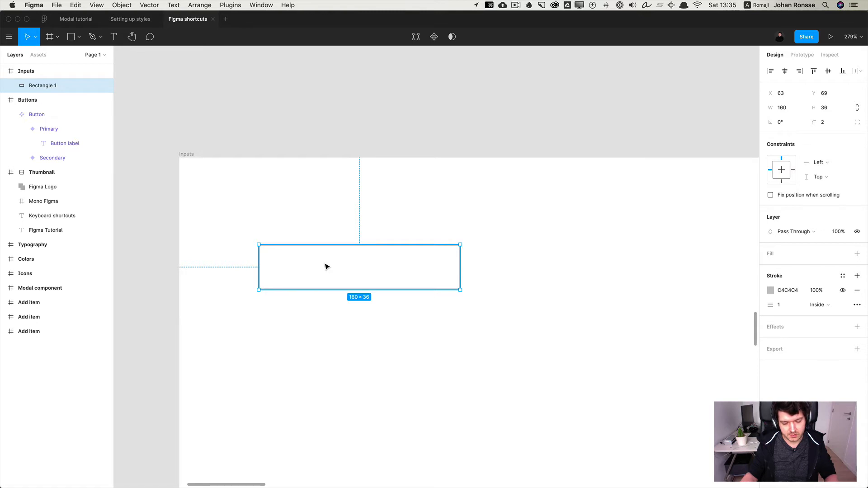
- Add the text "Placeholder..." and position it inside the outlined rectangle at about X 71, Y 77, vertically centred
key("t")
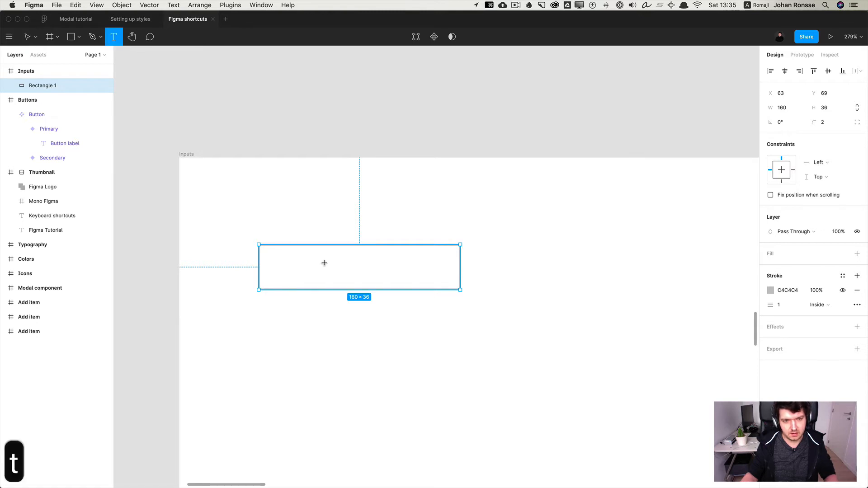
left_click(284, 262)
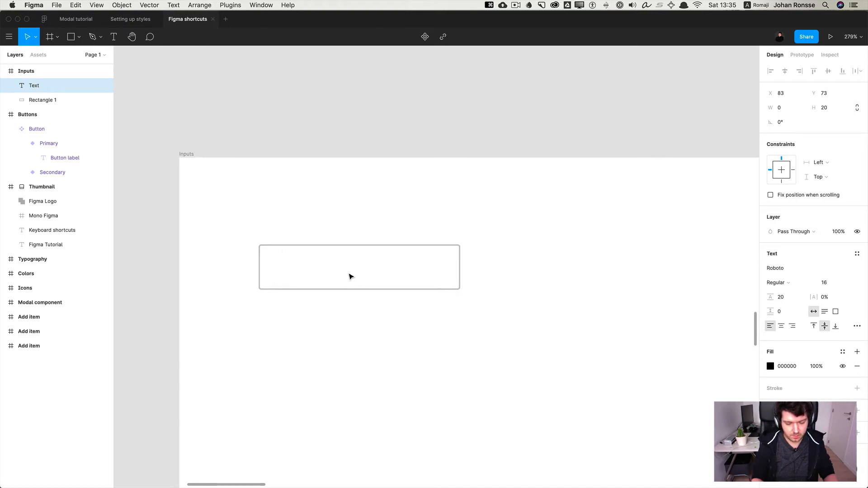
type("Placeh")
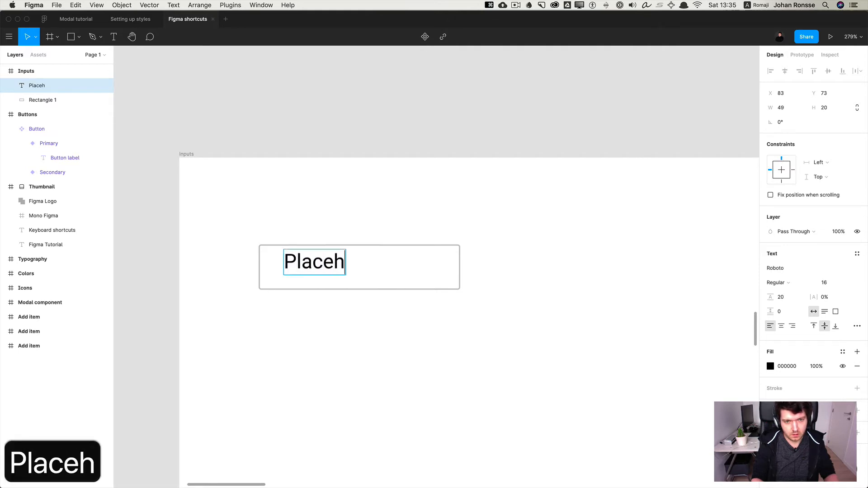
type("older...")
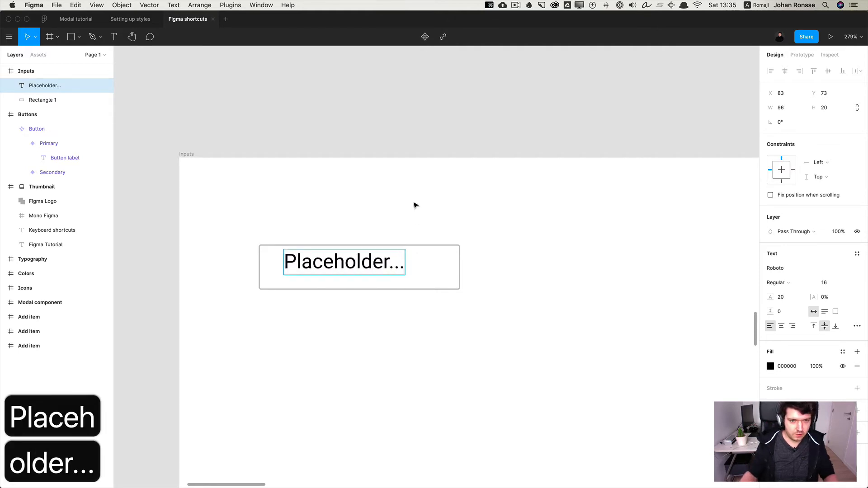
key("Escape")
left_click_drag(363, 260, 348, 268)
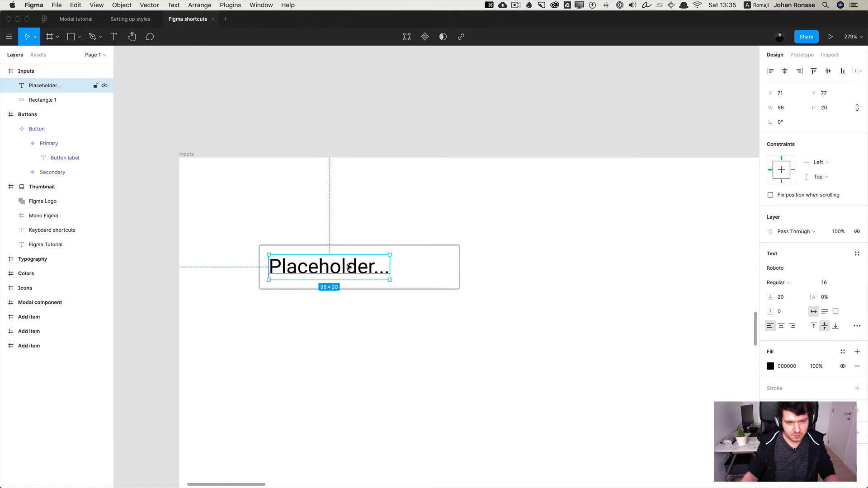
- Try several opacity levels on the Placeholder... text, such as 23%, and finish at 50%
key("5")
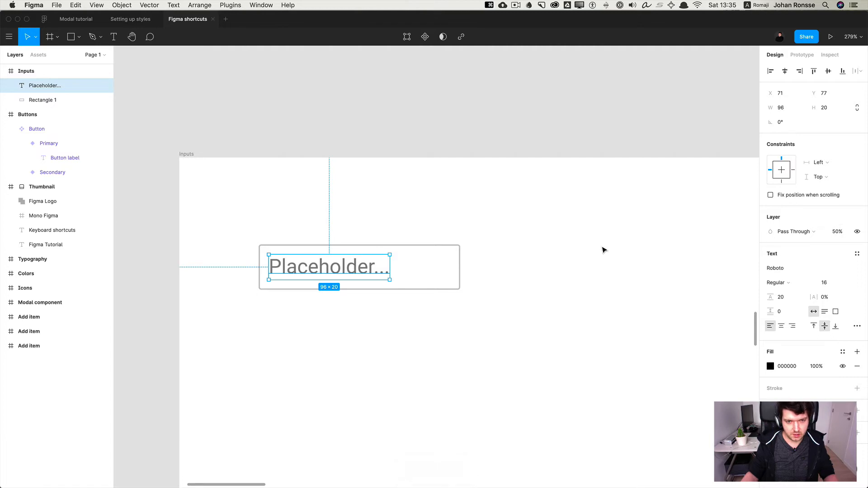
key("1")
key("2")
key("3")
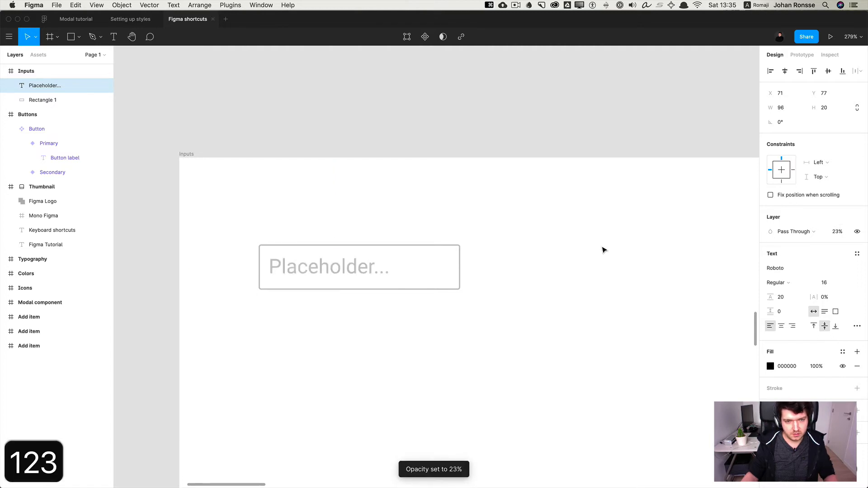
key("6")
key("5")
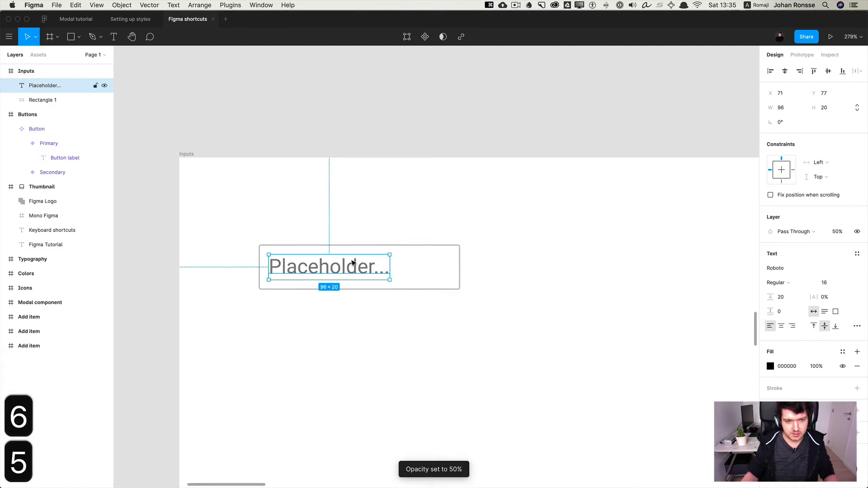
left_click(398, 301)
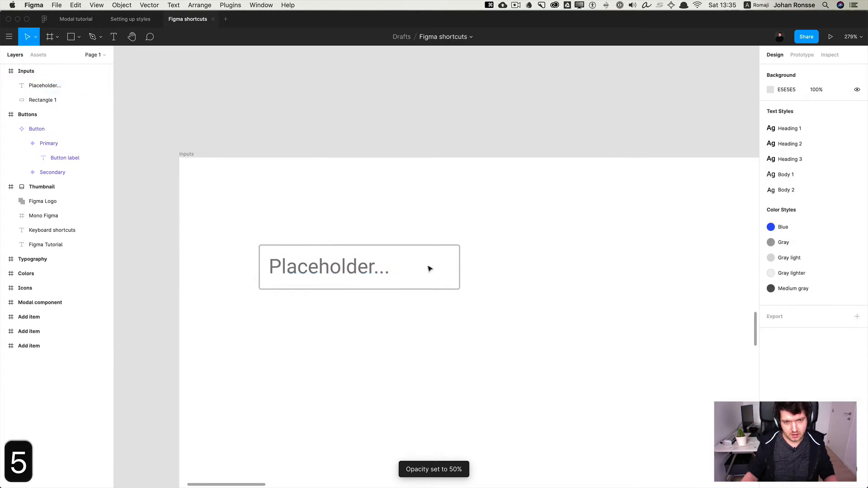
- Group the Placeholder... text with the outlined rectangle and select the text inside the group
left_click_drag(291, 223, 355, 287)
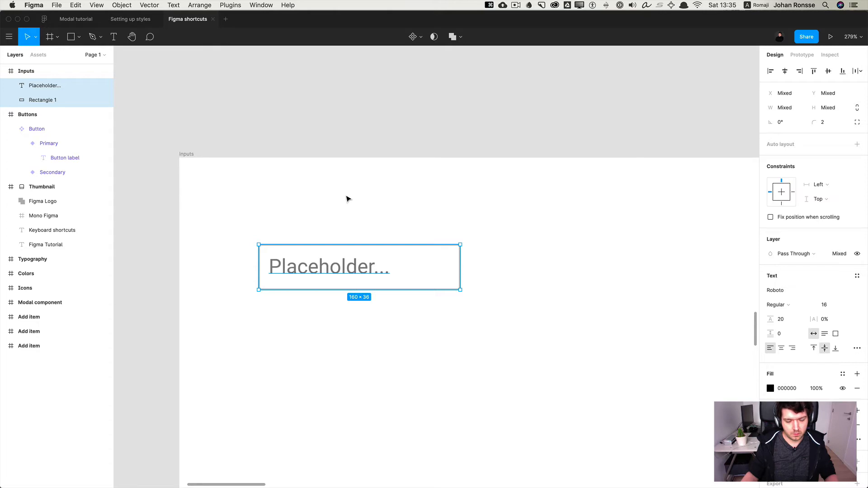
key("super+g")
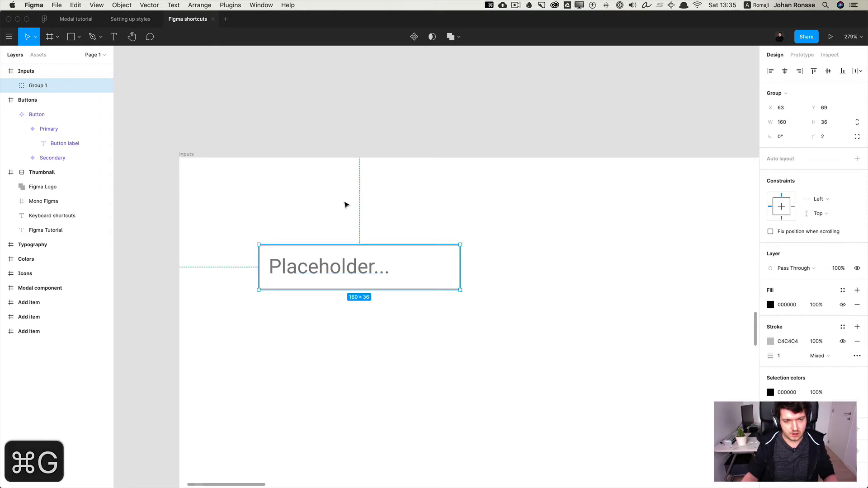
scroll(300, 281, "up", 5, "ctrl")
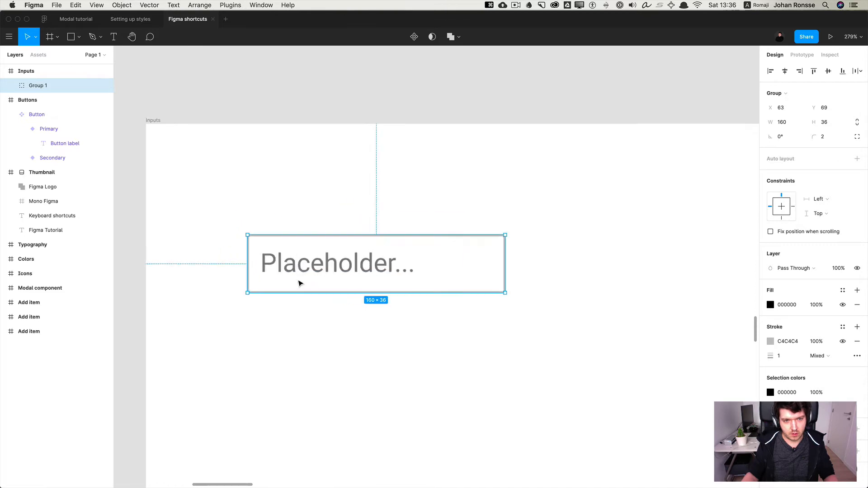
double_click(312, 253)
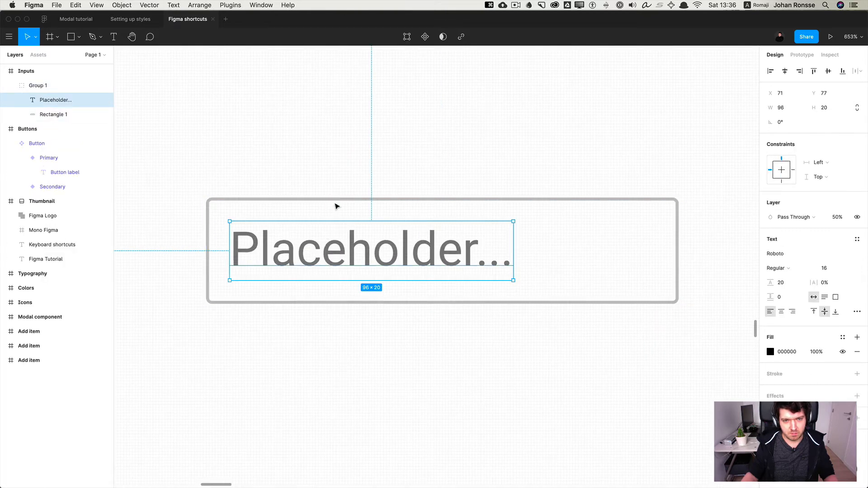
- Stretch the Placeholder... text box up and down to the rectangle's edges, from Y 69 with a height of about 35
left_click(825, 313)
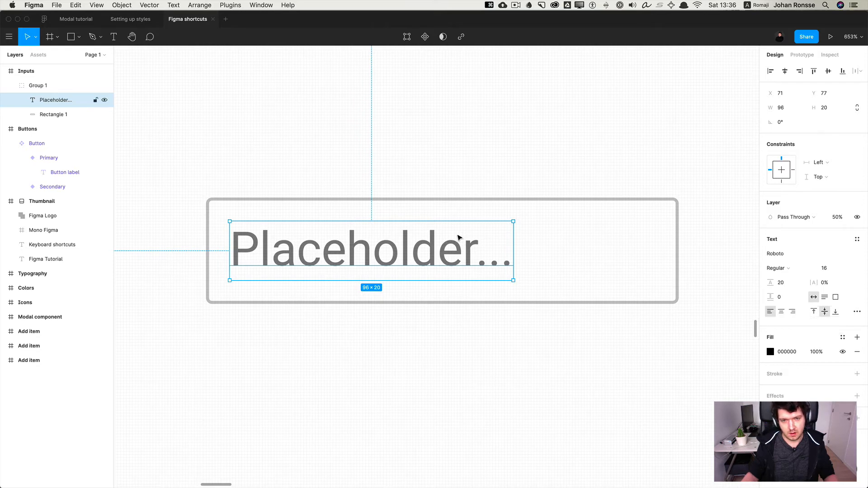
left_click_drag(424, 221, 423, 197)
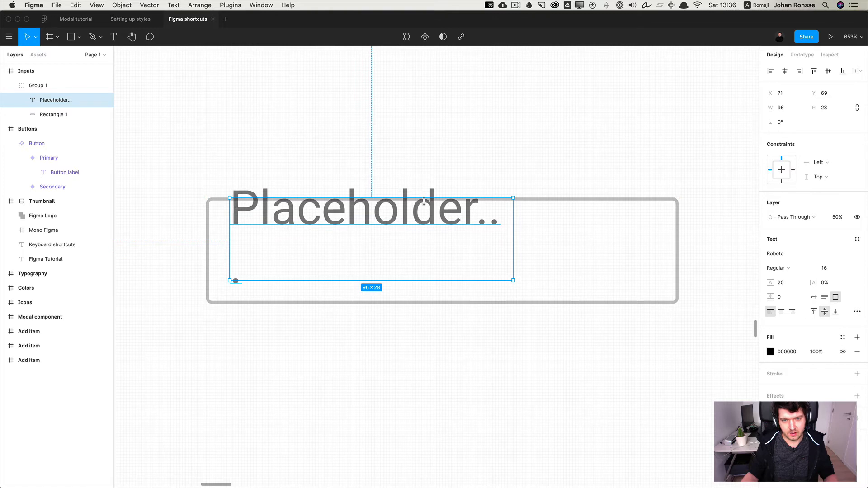
left_click_drag(434, 281, 433, 302)
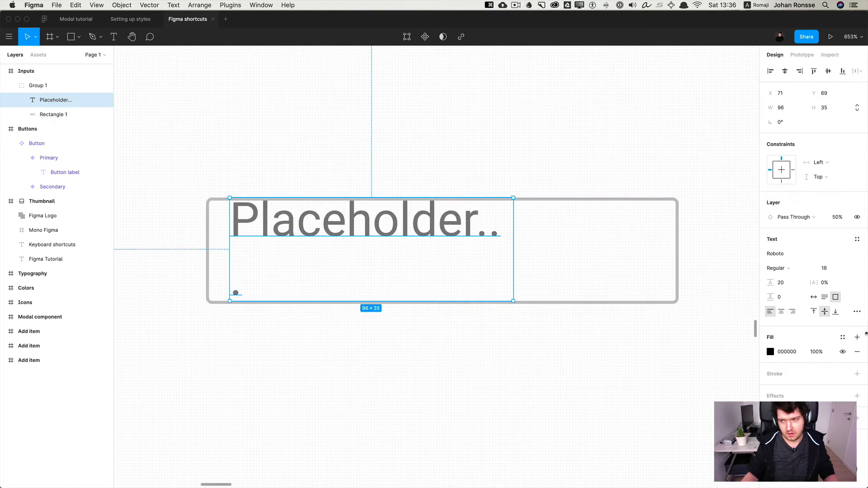
- Remove the wrapped last dot of the Placeholder... text and retype it so the ellipsis sits on one line
left_click(244, 284)
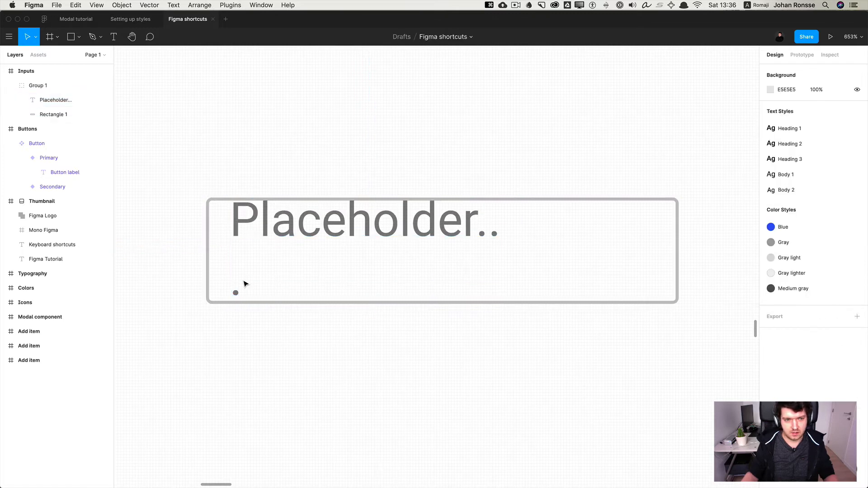
left_click_drag(244, 283, 236, 284)
key("super+z")
double_click(297, 225)
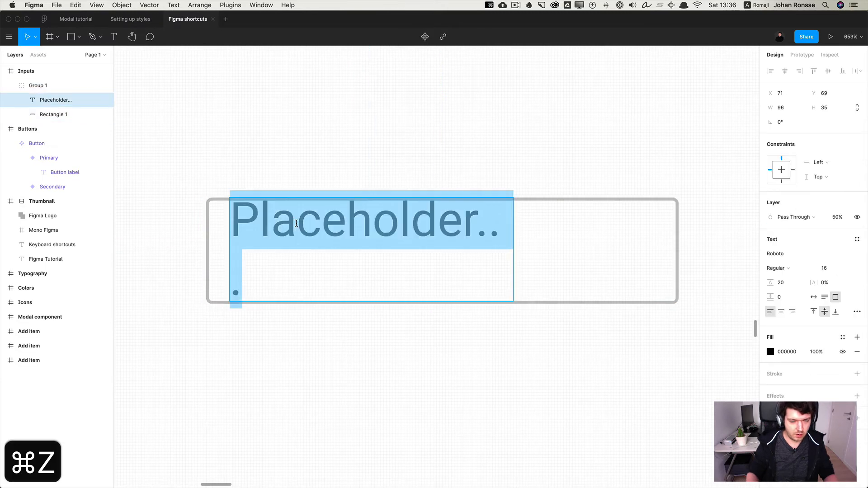
key("Right")
key("BackSpace")
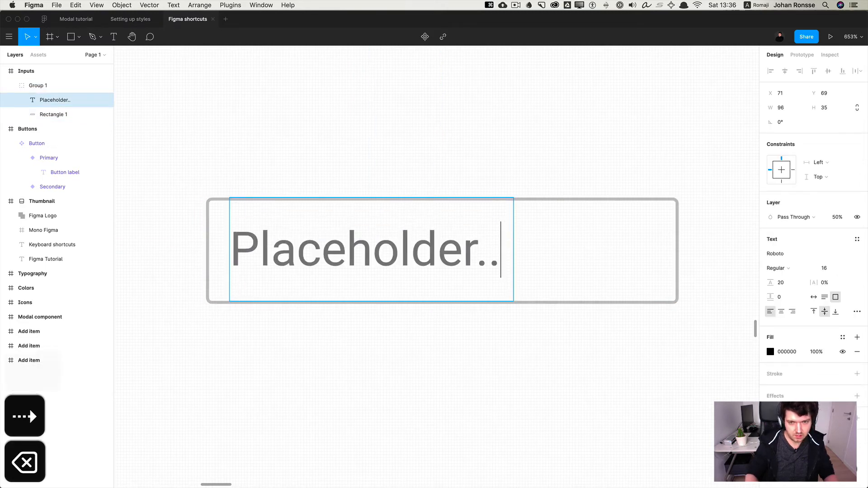
type(".")
- Widen the Placeholder... text box to 144 and check its distances to the surrounding Inputs frame
left_click(536, 271)
left_click_drag(513, 267, 655, 260)
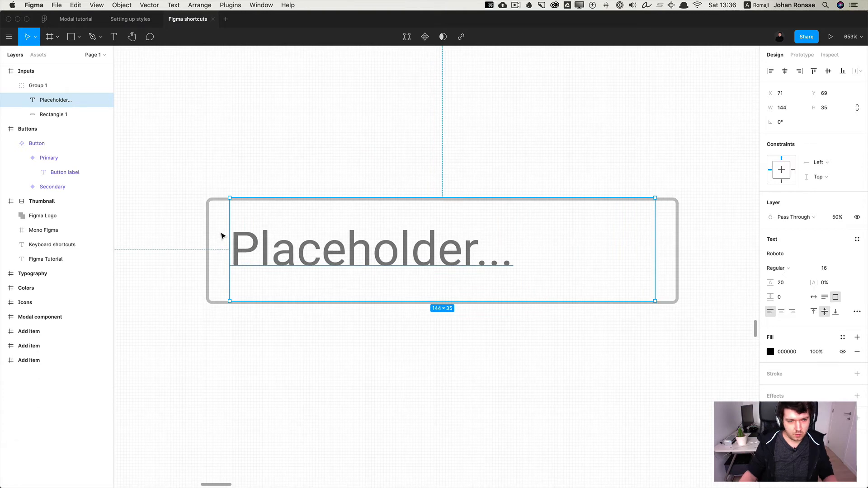
key("alt")
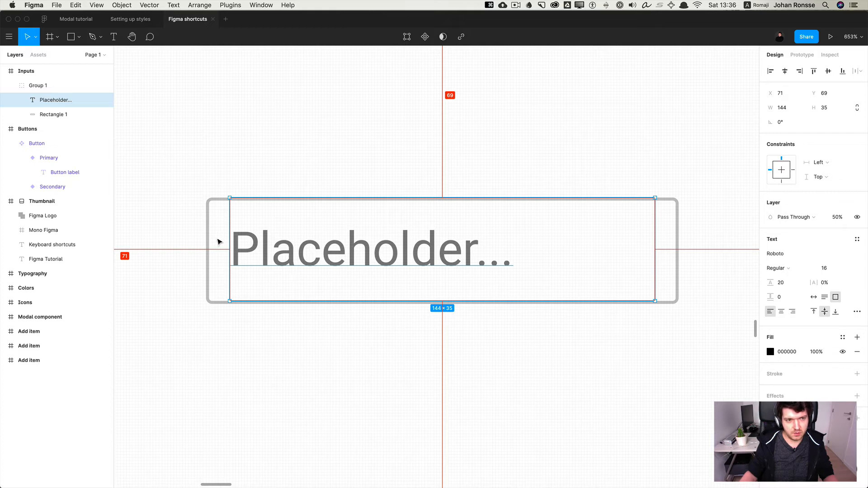
- Convert Group 1, containing the placeholder text and rectangle, from a group to a frame
scroll(220, 239, "down", 3)
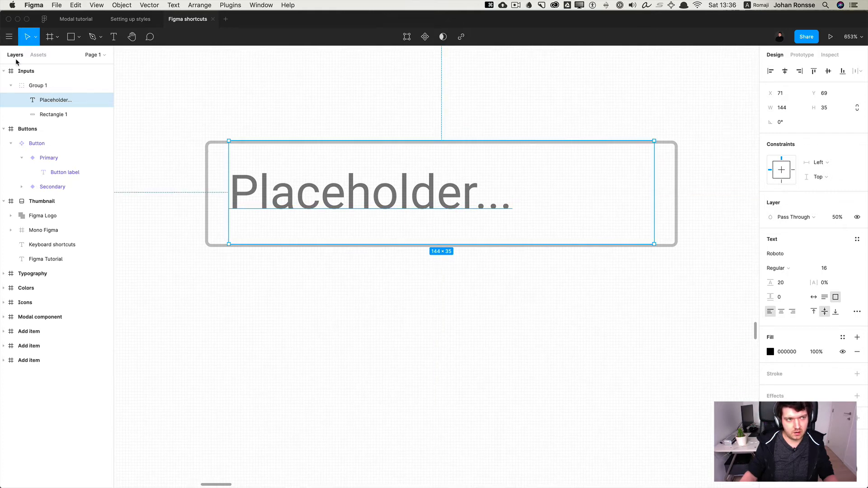
left_click(36, 85)
left_click(776, 94)
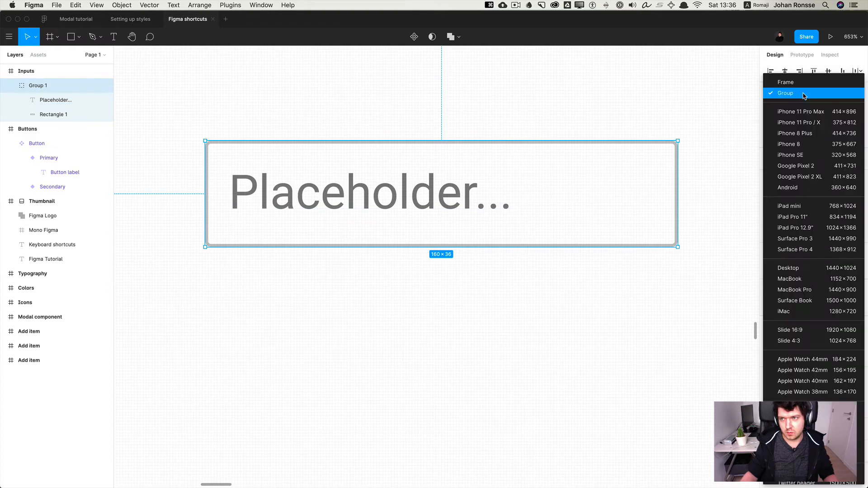
left_click(797, 88)
- Measure the spacing between the Placeholder... text box and the edges of its parent frame
left_click(357, 192)
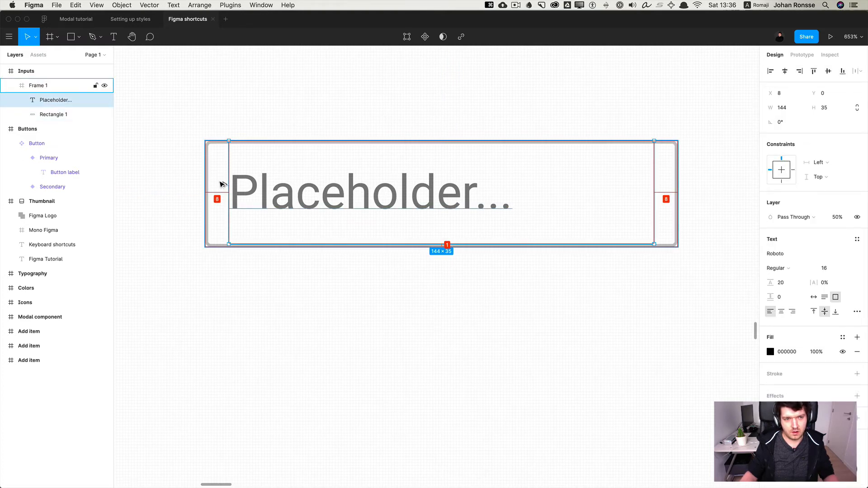
key("alt")
key("alt")
key("alt")
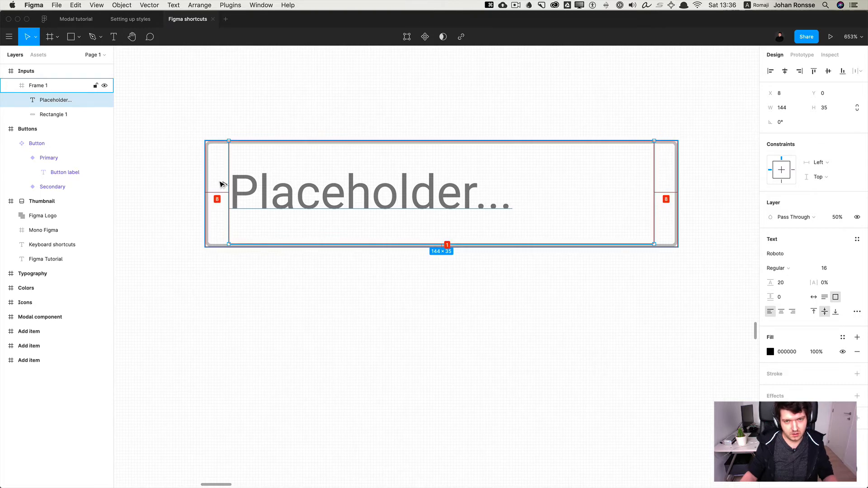
- Rename the frame holding the placeholder text and rectangle to "Input / Placeholder"
scroll(395, 120, "down", 5)
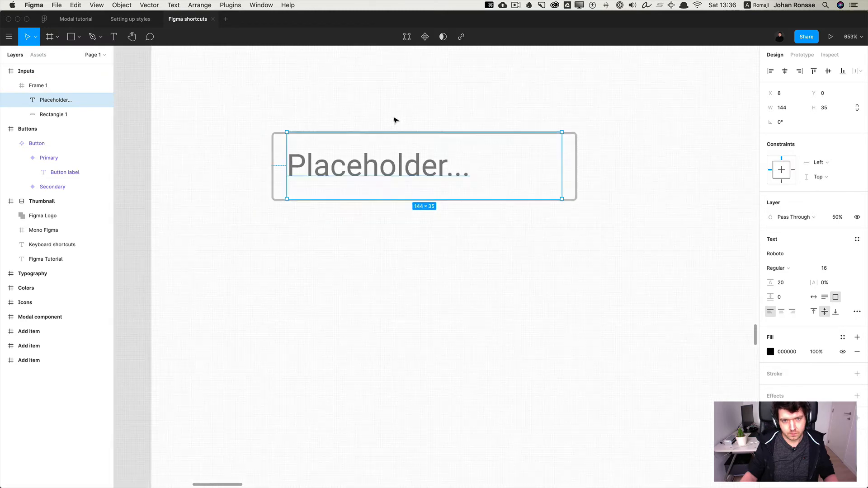
left_click(395, 119)
scroll(395, 119, "up", 5)
left_click(386, 265)
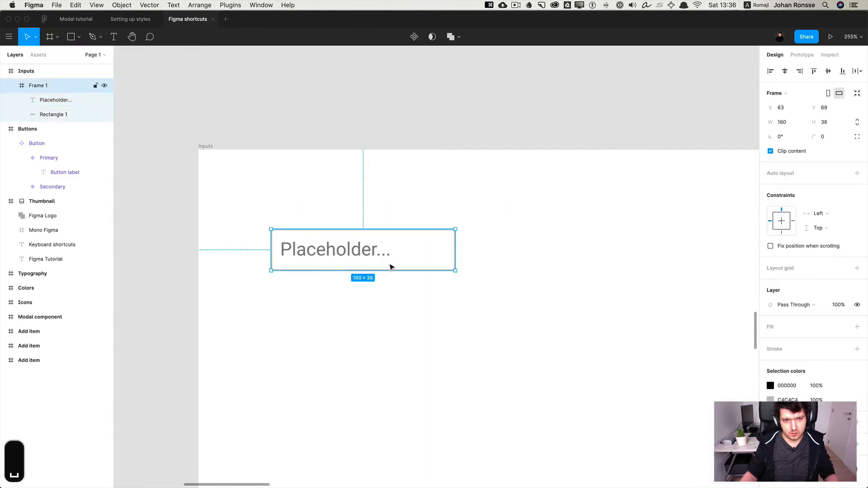
scroll(380, 244, "down", 1)
key("super+r")
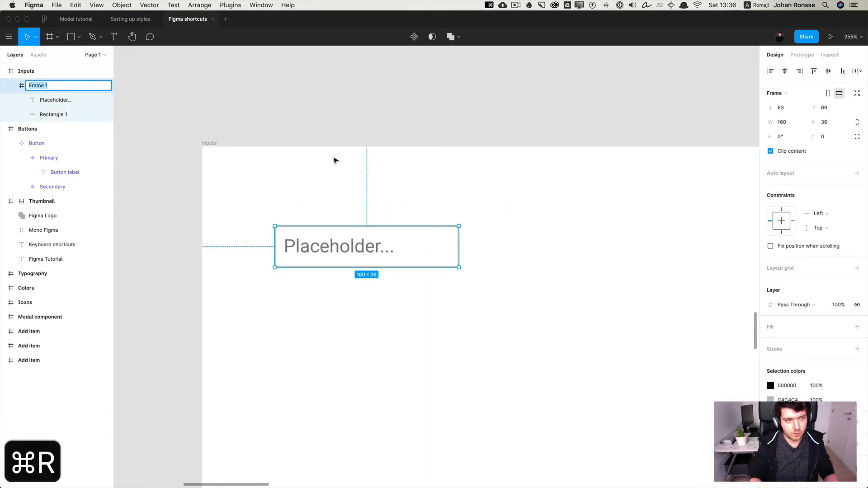
type("i")
key("BackSpace")
type("Imp")
key("BackSpace")
key("BackSpace")
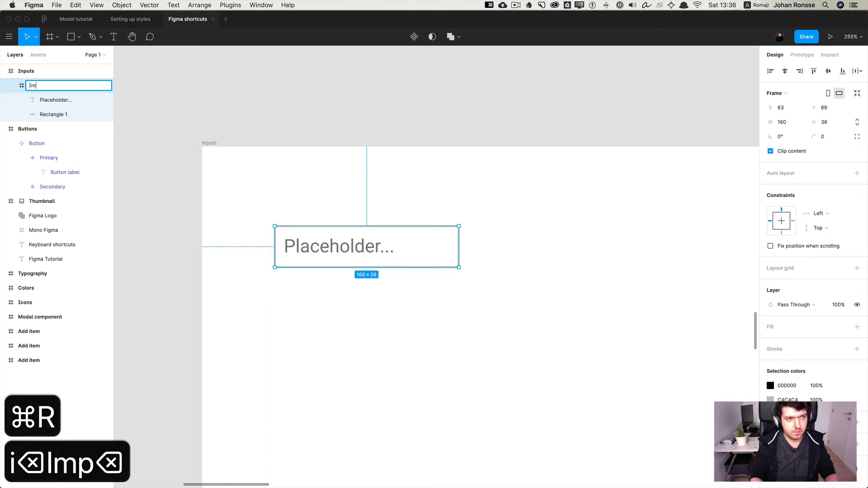
type("npit")
key("BackSpace")
key("BackSpace")
key("BackSpace")
type("ut")
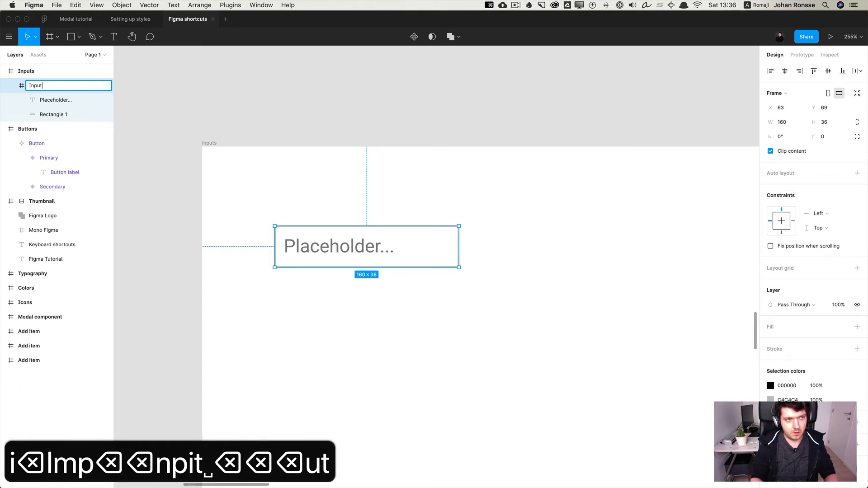
type(" / Placeholder")
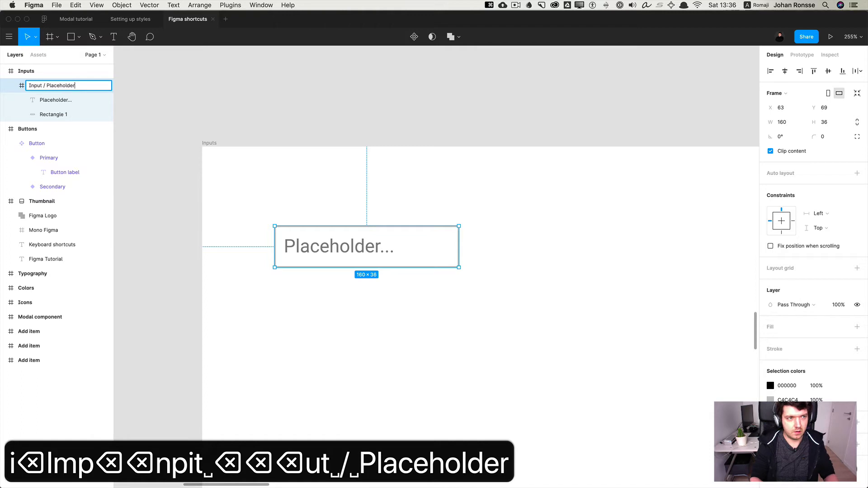
key("Return")
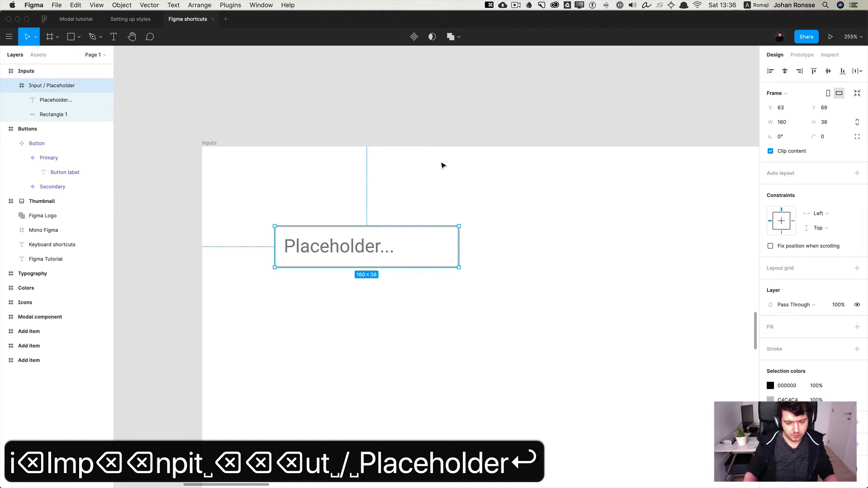
- Turn the Input / Placeholder frame into a component and clear the selection
key("alt")
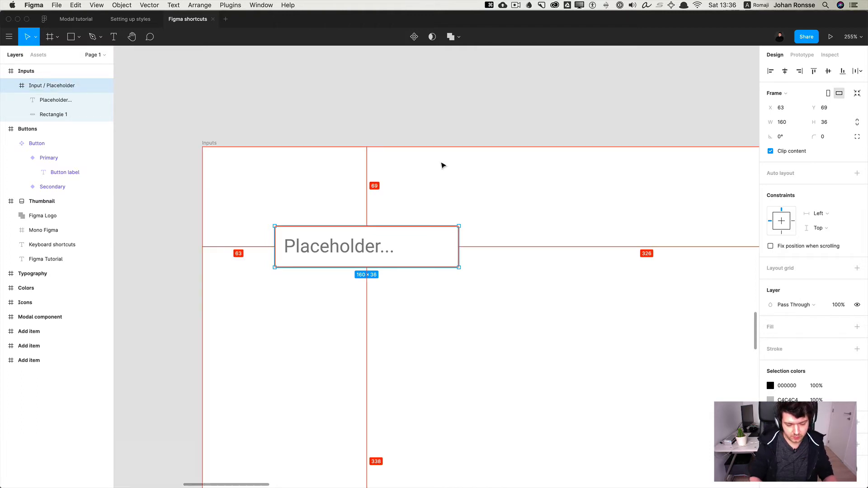
key("ctrl+alt+k")
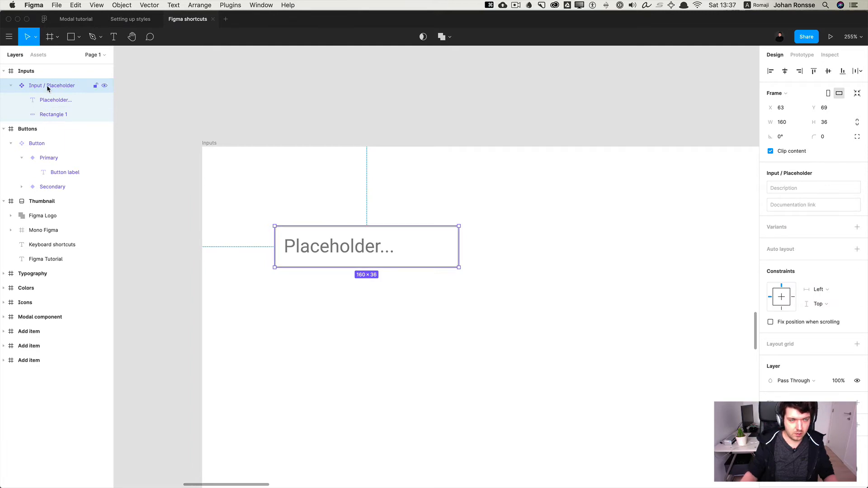
left_click(406, 204)
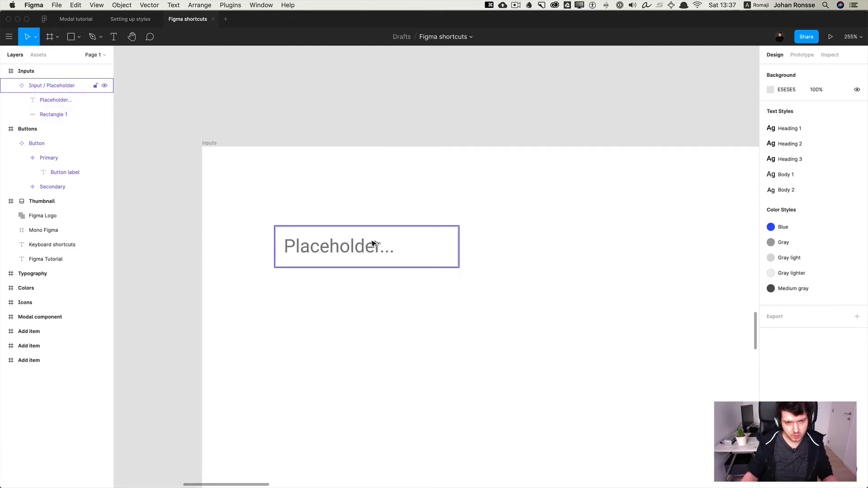
- Duplicate the Input / Placeholder component straight below at about Y 140 and detach the resulting instance
left_click_drag(374, 245, 373, 324)
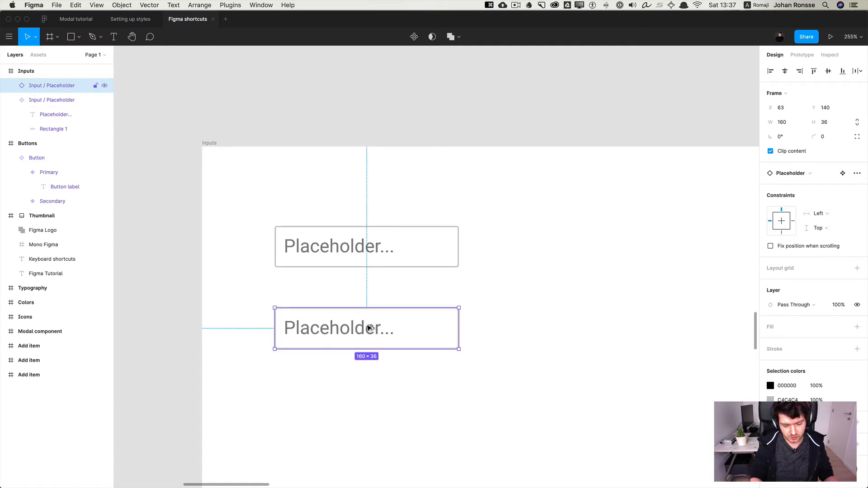
key("alt+super+b")
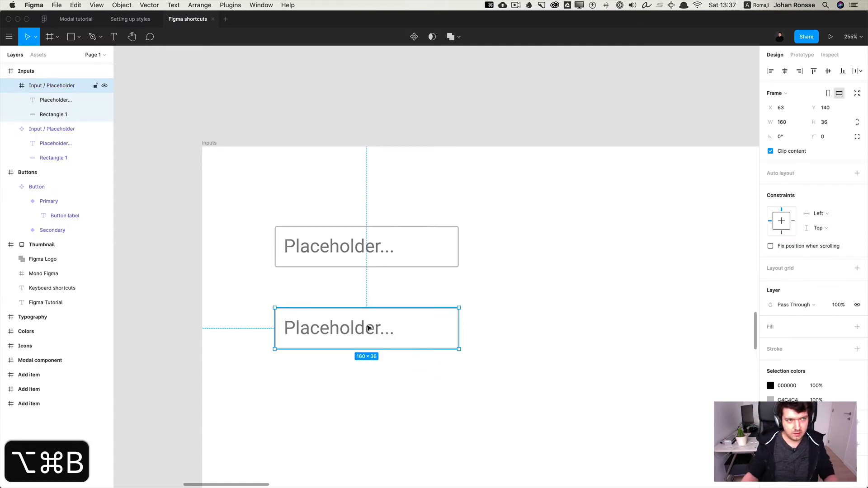
- Rename the detached copy to "Input / Filled"
double_click(64, 85)
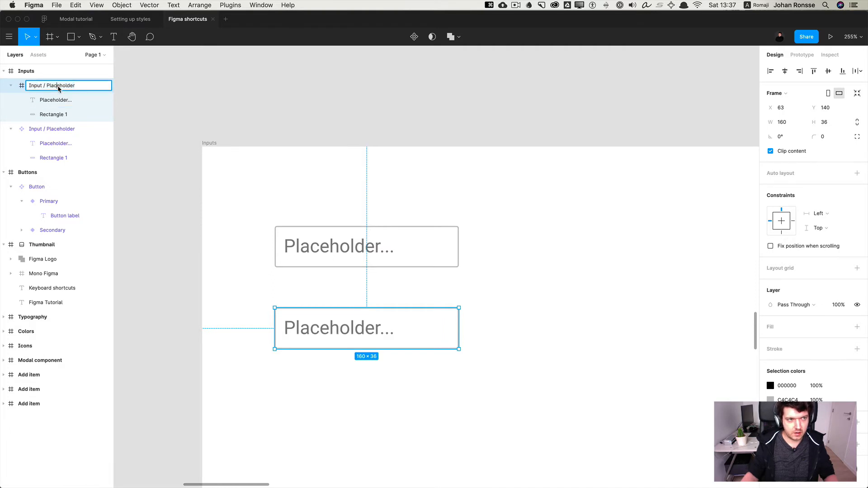
double_click(61, 86)
type("V")
key("BackSpace")
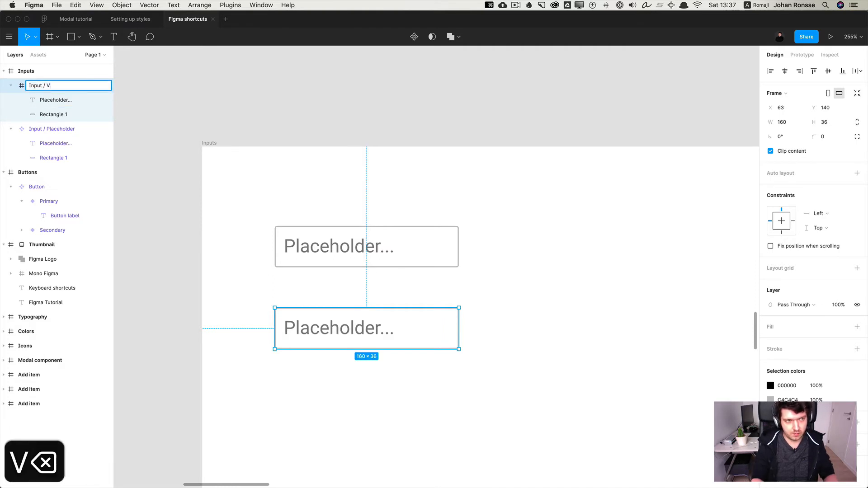
type("Filed")
key("BackSpace")
key("BackSpace")
type("led")
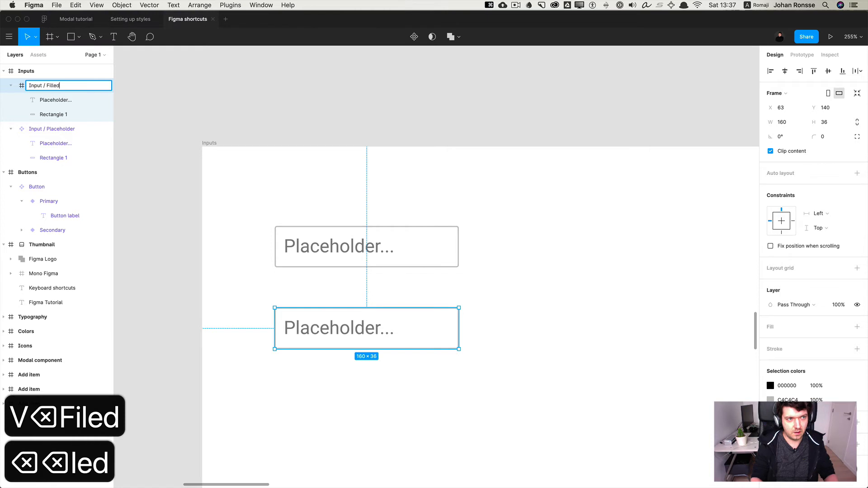
key("Return")
- Replace the text in the Input / Filled frame with "Value" and set its opacity to 100%
left_click(342, 335)
double_click(342, 335)
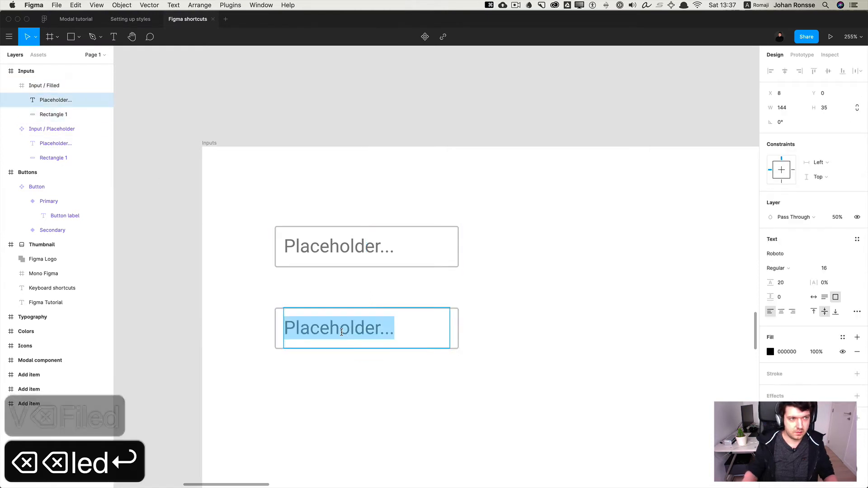
type("Value.")
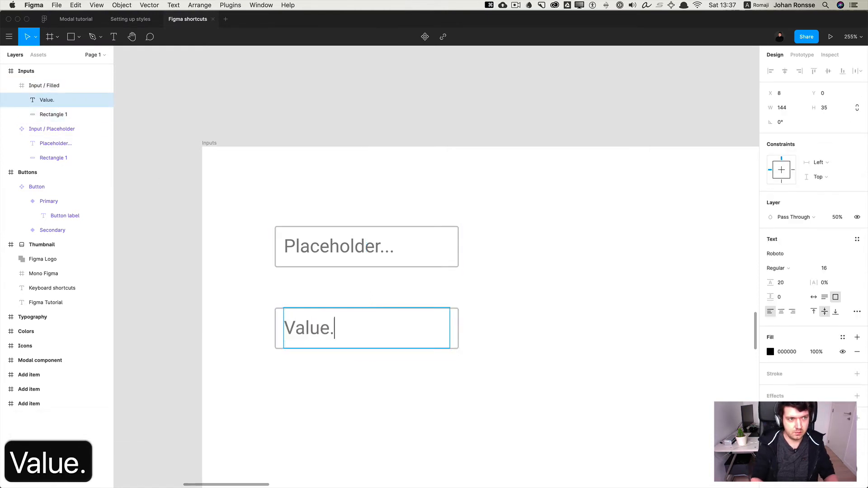
key("BackSpace")
key("Escape")
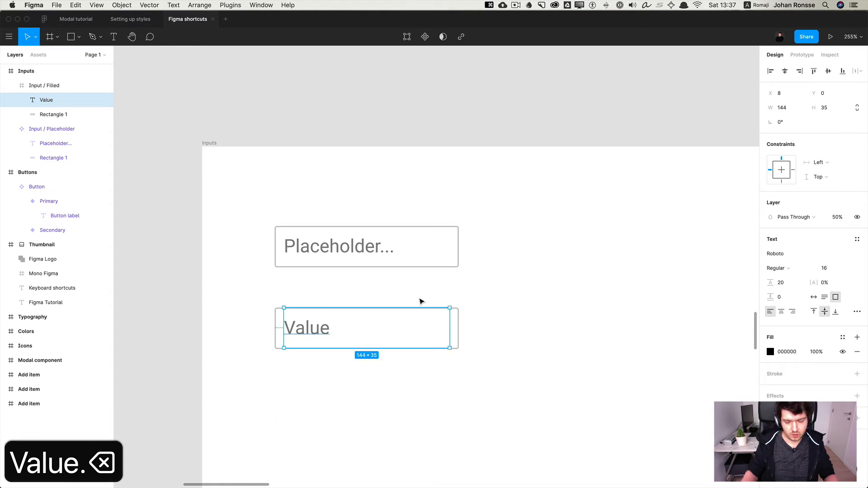
key("0")
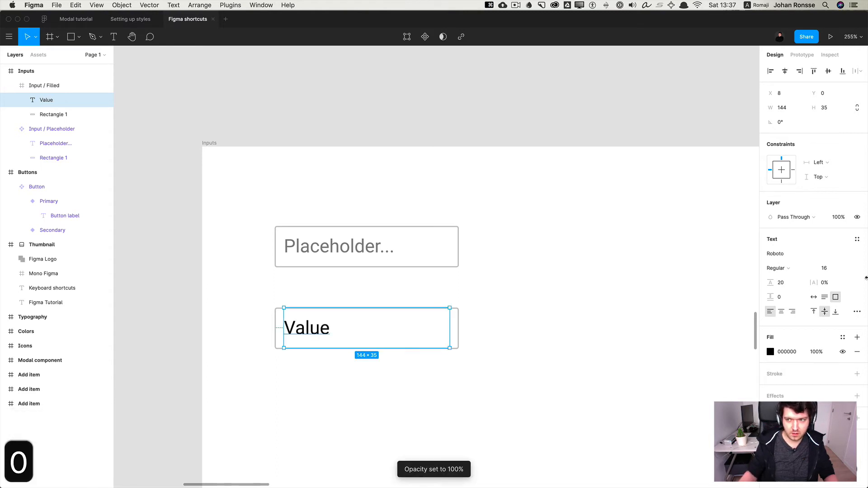
- Turn the whole Input / Filled frame into a component and clear the selection
left_click_drag(519, 357, 216, 306)
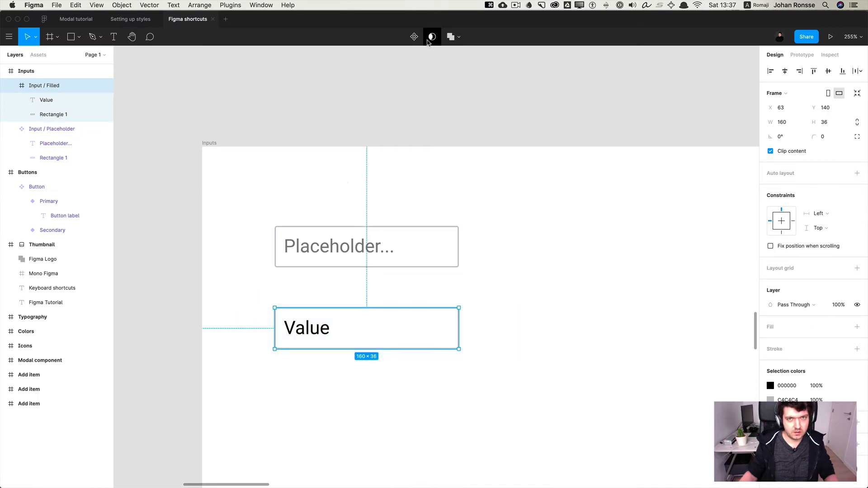
left_click(414, 36)
left_click(395, 142)
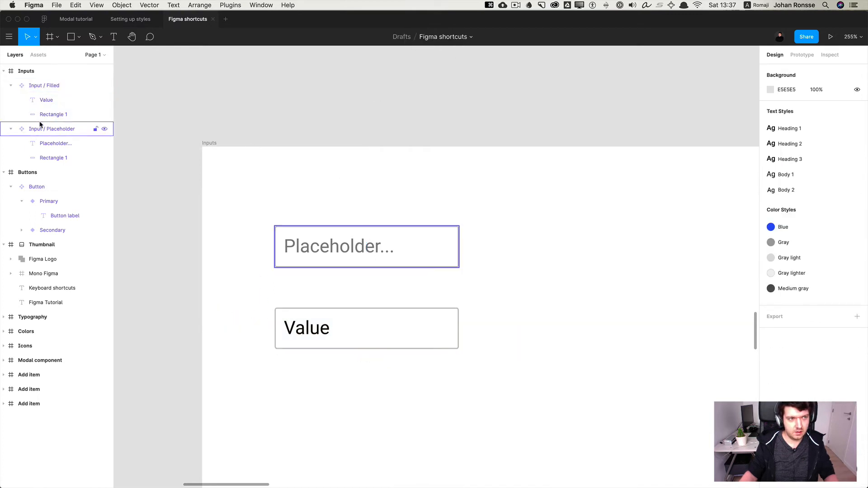
- Rename the text layer of the Input / Placeholder component to "Text"
double_click(54, 144)
type("Tedxt")
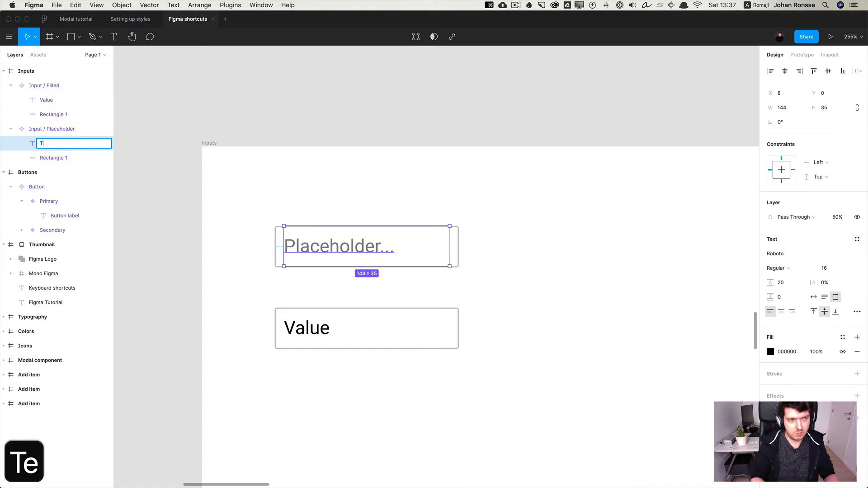
key("BackSpace")
key("BackSpace")
key("BackSpace")
type("xt")
key("shift+super+Left")
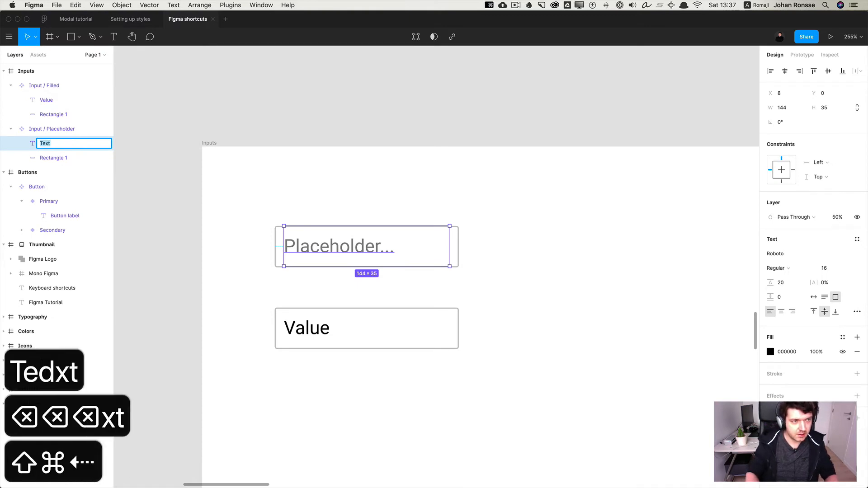
- Reuse the name "Text" for the text layer of the Input / Filled component by copying and pasting it
key("super+c")
left_click(53, 99)
double_click(54, 99)
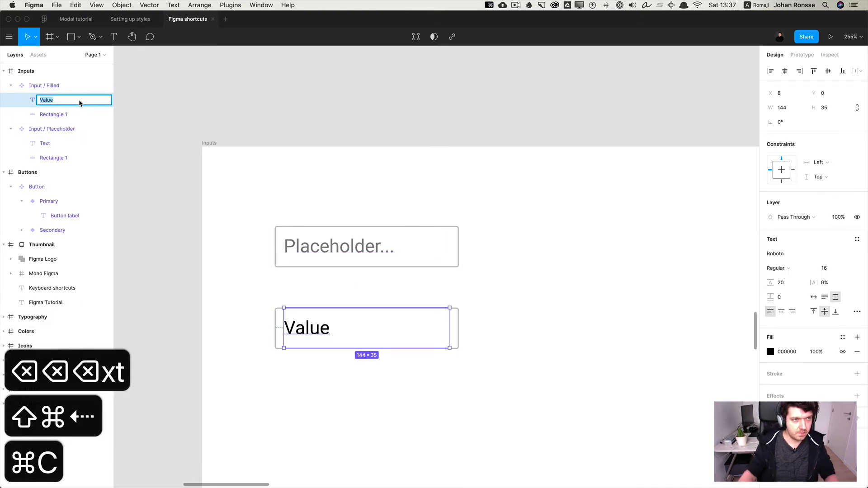
key("super+v")
- Combine the Input / Filled and Input / Placeholder components as variants and clear the selection
left_click(57, 86)
left_click(51, 128, "shift")
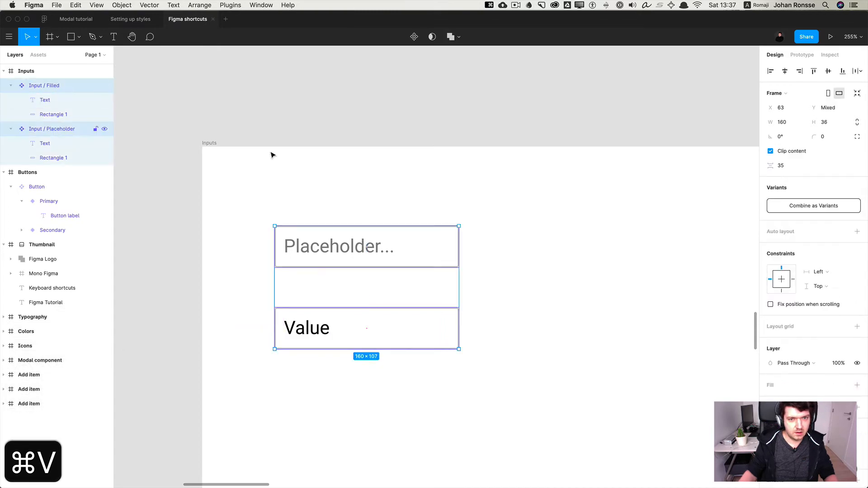
left_click(824, 202)
left_click(577, 291)
- Duplicate the Placeholder variant as an instance beside the variant set in the Inputs frame, at about X 345, Y 74
scroll(578, 291, "down", 5)
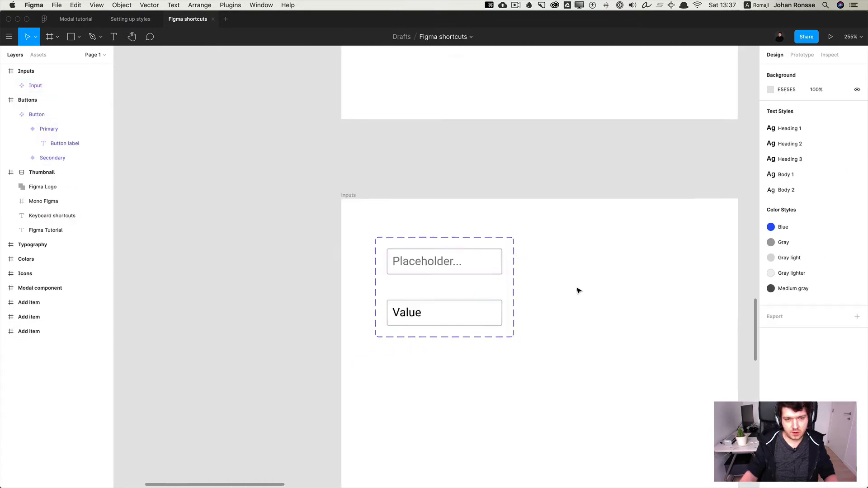
left_click_drag(591, 283, 461, 322)
left_click(338, 306)
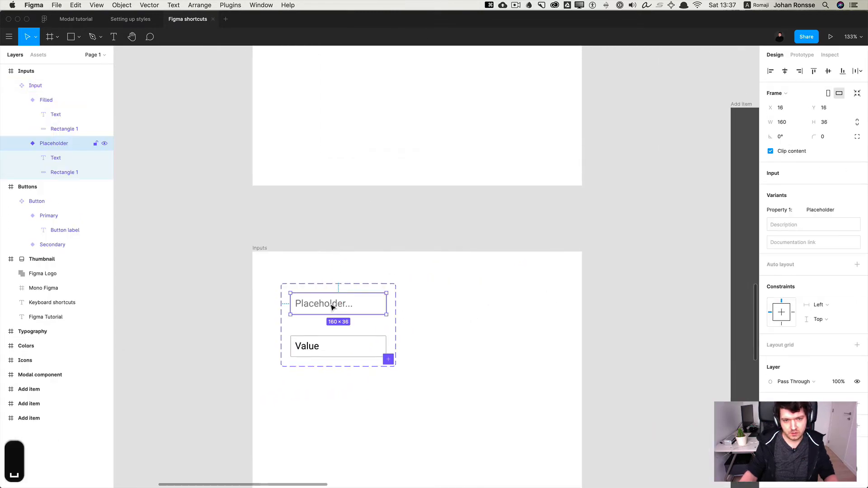
left_click_drag(337, 306, 500, 307)
- Copy the gray secondary button into the Inputs frame and place it right of the input instance, leaving a small gap between them
scroll(514, 285, "down", 5)
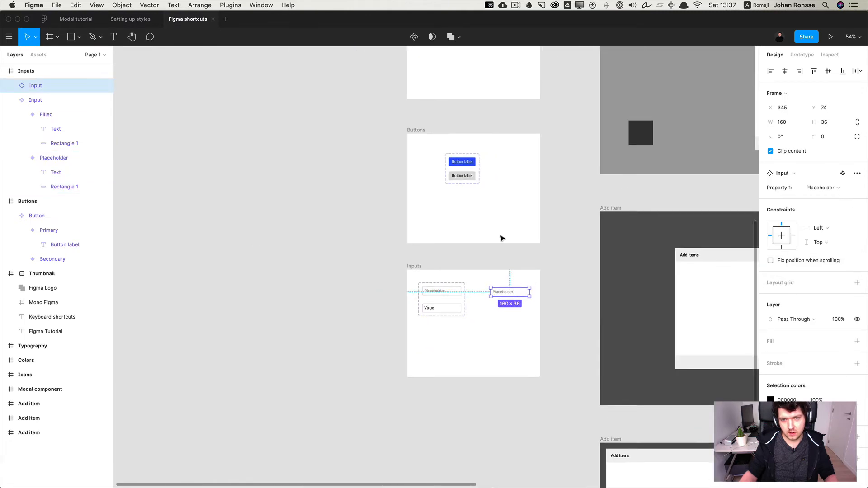
double_click(464, 179)
left_click_drag(464, 179, 489, 307)
left_click(505, 315)
left_click(522, 331)
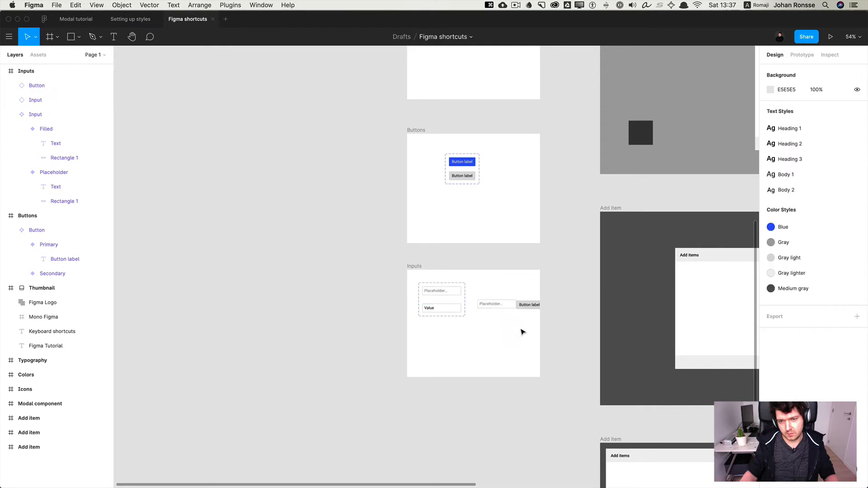
left_click(508, 308)
left_click(533, 333)
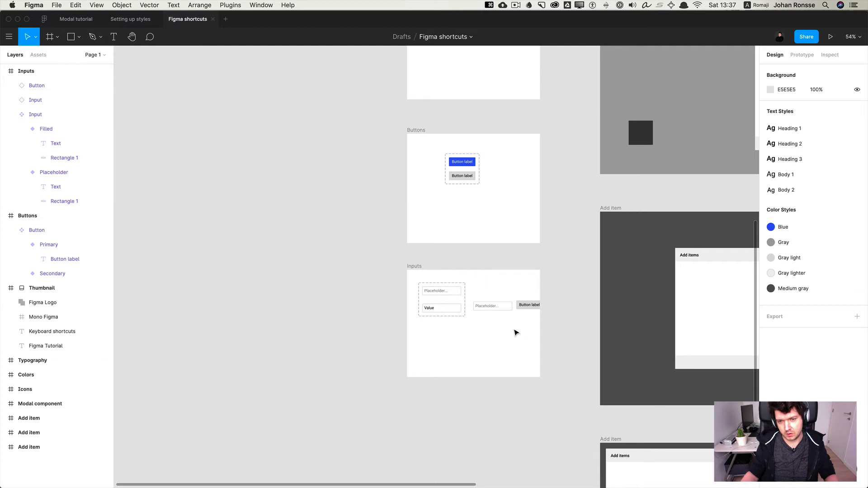
- Move the input and button instances together from the Inputs frame onto the modal in the upper-left Add item frame
scroll(531, 328, "up", 3)
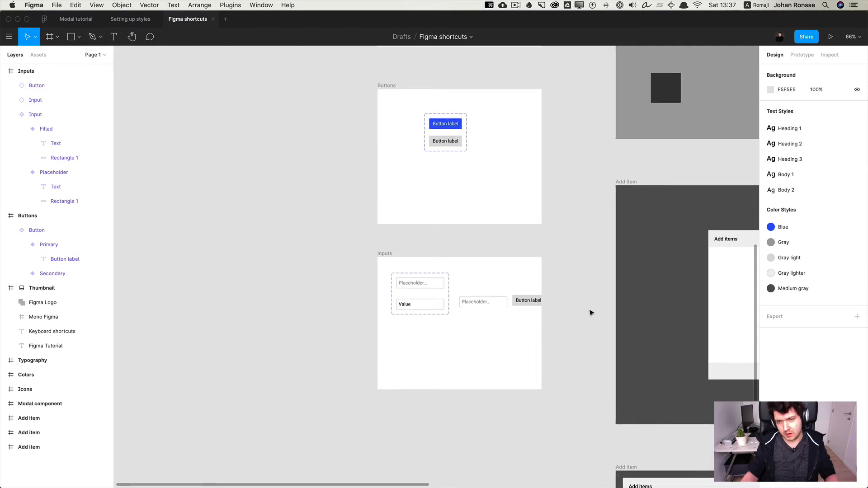
key("space")
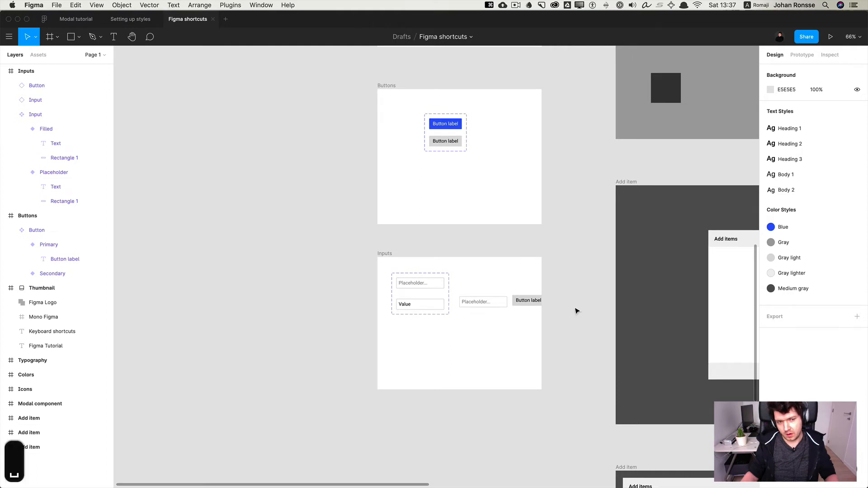
scroll(577, 311, "down", 3)
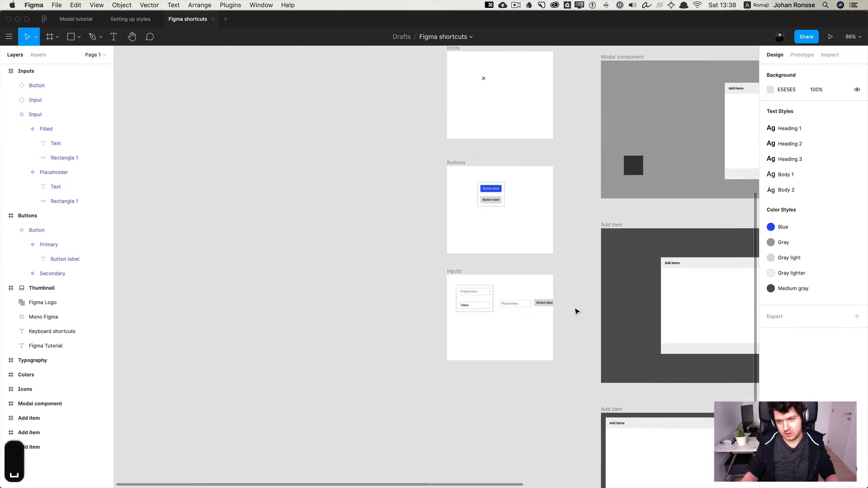
left_click_drag(554, 301, 446, 170)
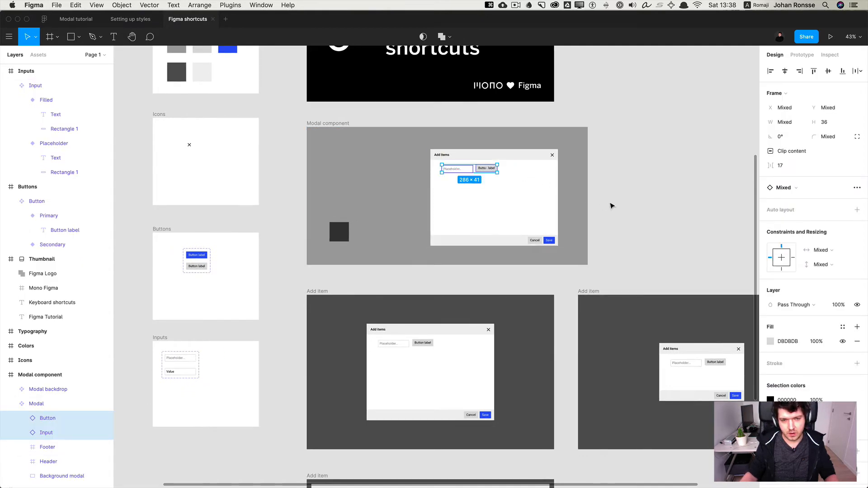
left_click_drag(464, 170, 398, 363)
left_click(312, 292)
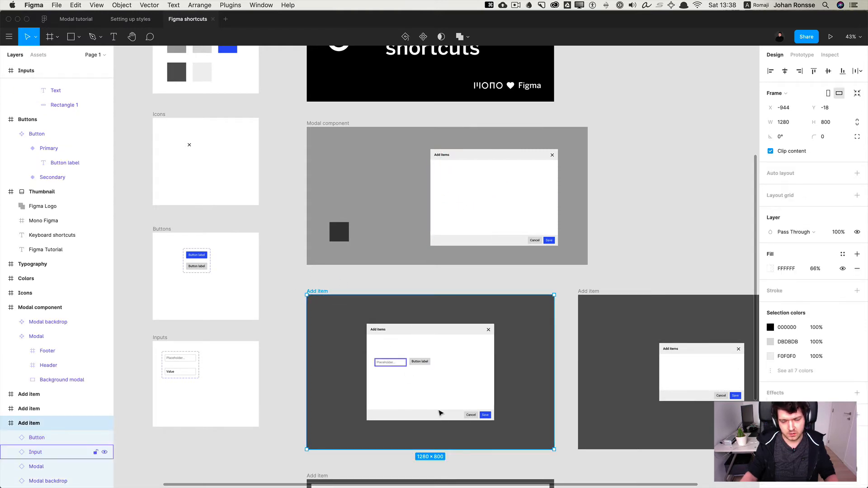
- Move the three Add item frames to the empty canvas right of the Modal component frame, two side by side and one below
scroll(498, 283, "down", 3)
scroll(498, 283, "down", 4)
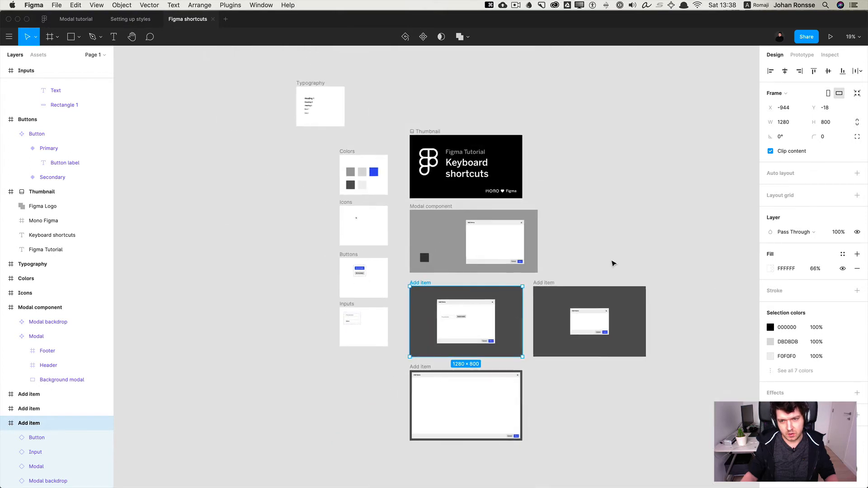
left_click(611, 262)
key("space")
left_click_drag(569, 260, 382, 260)
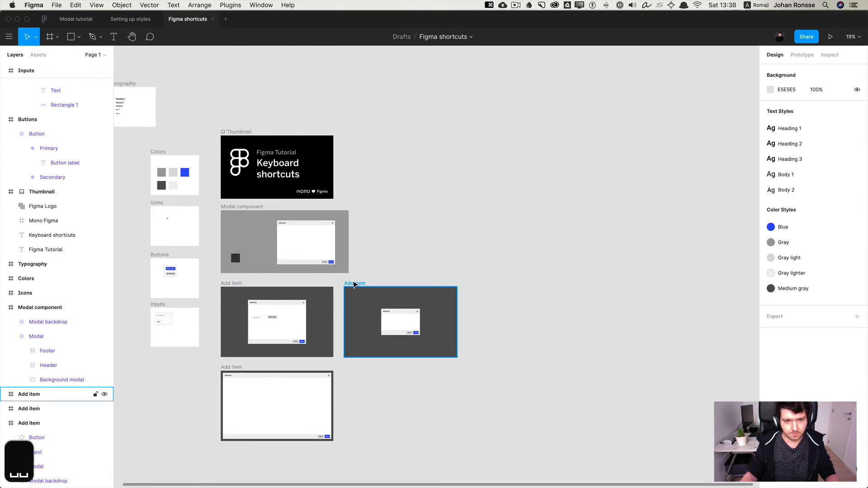
left_click(355, 284)
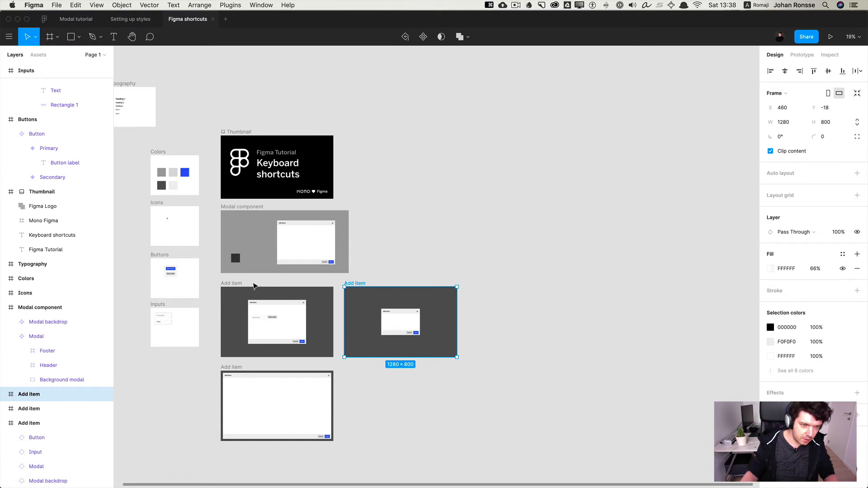
left_click(233, 284, "shift")
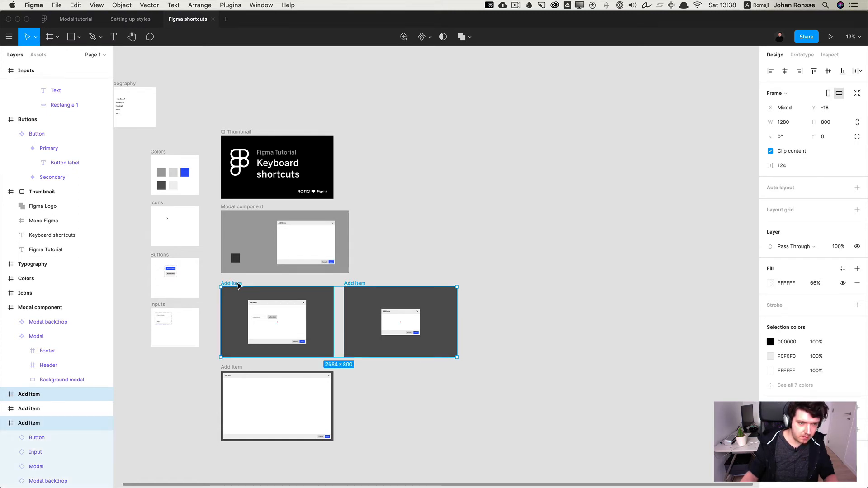
left_click_drag(239, 286, 474, 202)
left_click(370, 290)
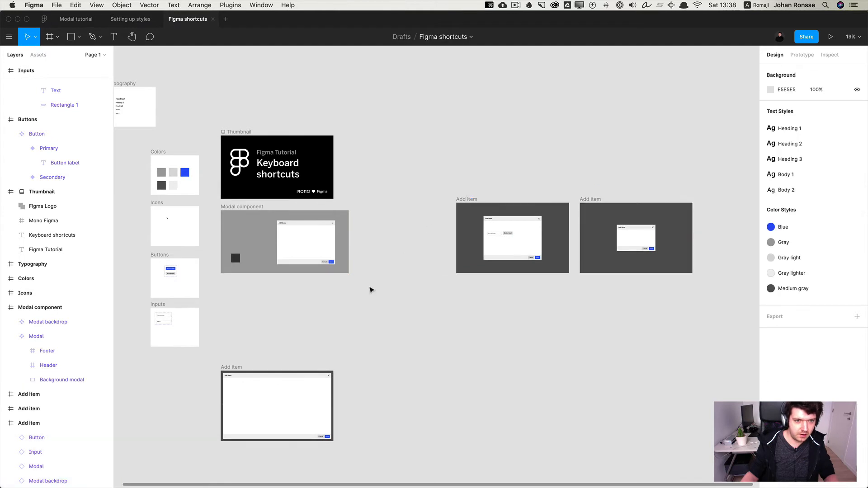
left_click_drag(230, 370, 466, 285)
left_click(422, 286)
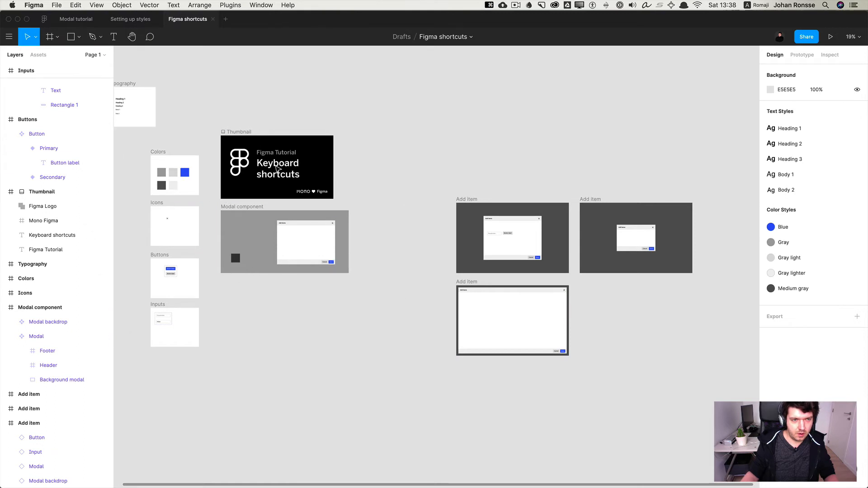
- Move the Typography frame directly above the Colors frame, aligned with that column of frames
scroll(149, 86, "up", 3)
key("space")
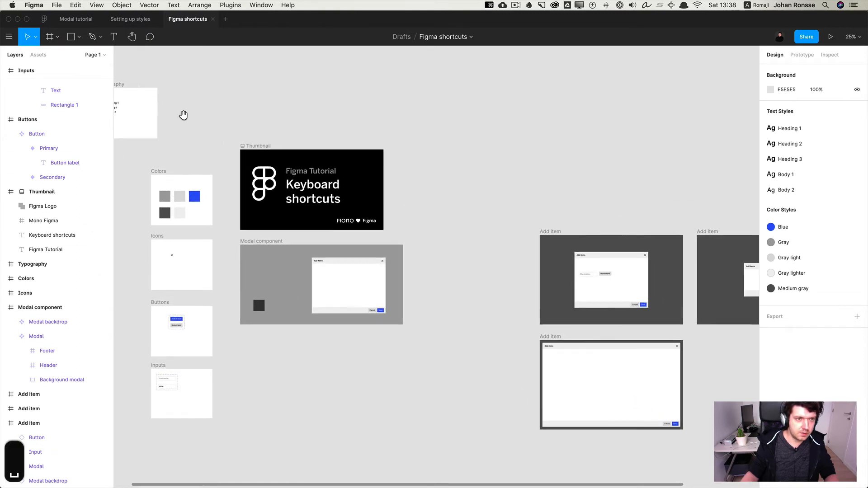
left_click_drag(184, 117, 252, 128)
key("Escape")
- Line up the input and button instances and place them just below the modal header, with the input at X 330, Y 233
key("space")
left_click_drag(367, 139, 225, 110)
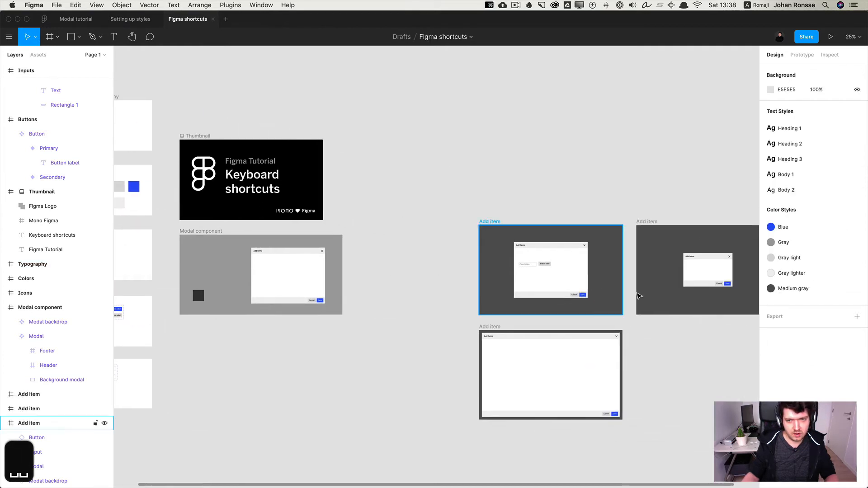
scroll(606, 279, "up", 5)
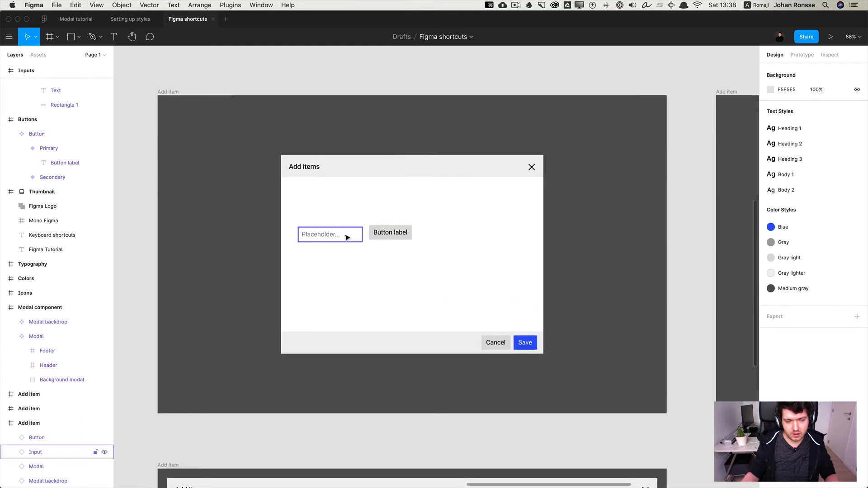
scroll(345, 239, "up", 2)
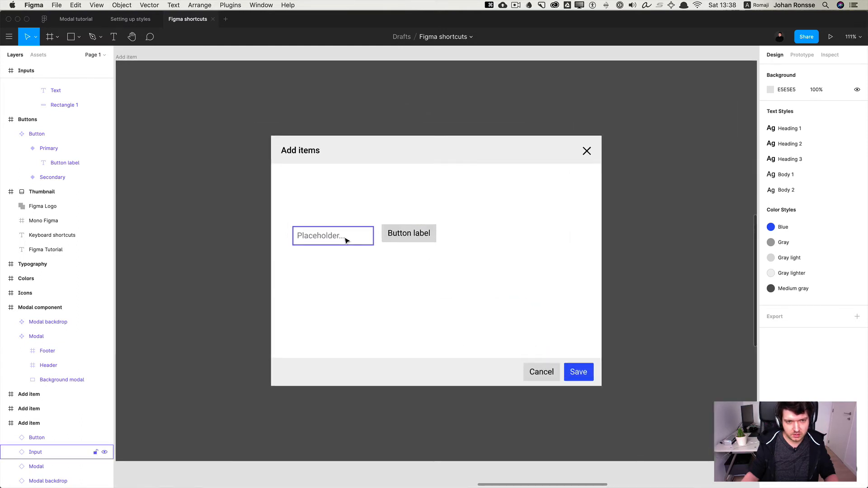
left_click(346, 239)
left_click(407, 233, "shift")
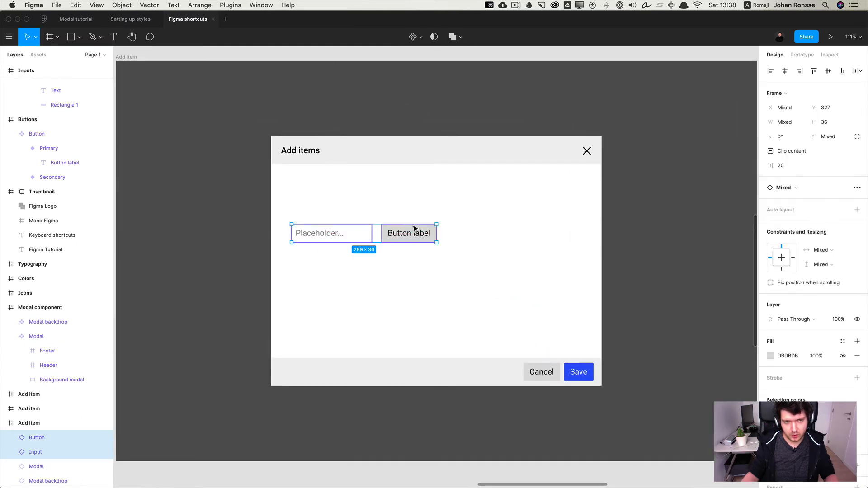
left_click_drag(410, 230, 478, 193)
left_click(400, 193)
left_click(333, 183)
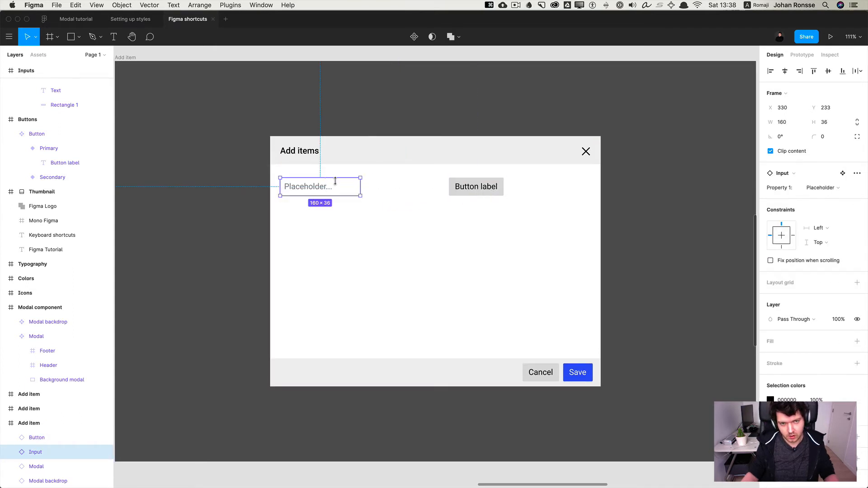
- Move the input instance straight down to about Y 285 to make room above it
scroll(361, 186, "right", 1)
scroll(360, 186, "left", 3)
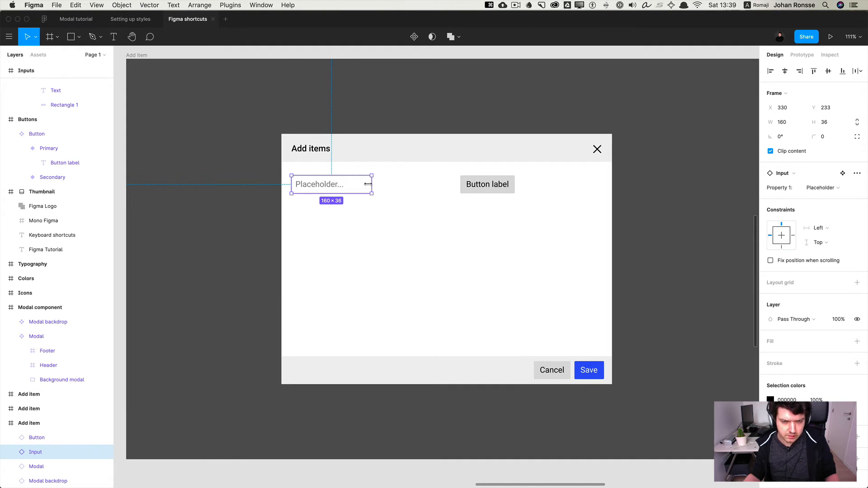
left_click_drag(350, 186, 349, 212)
- Add the text "Label" directly above the input, left-aligned with it at X 330, Y 259
key("t")
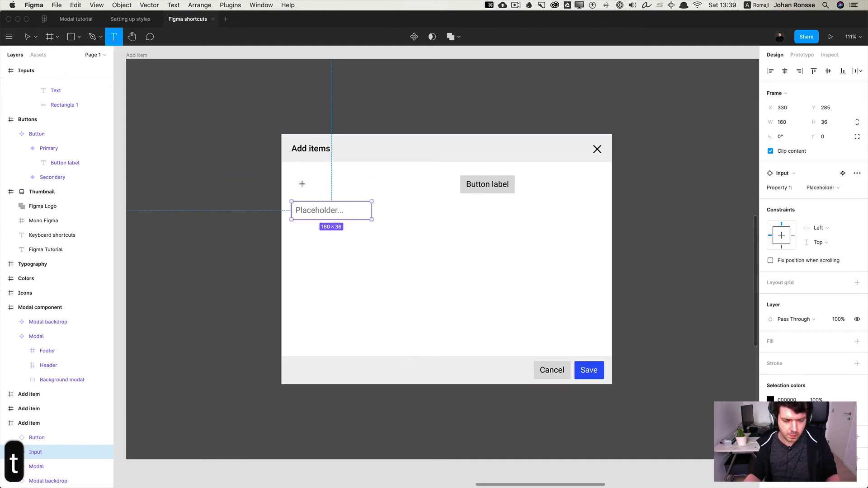
left_click(302, 183)
type("abel")
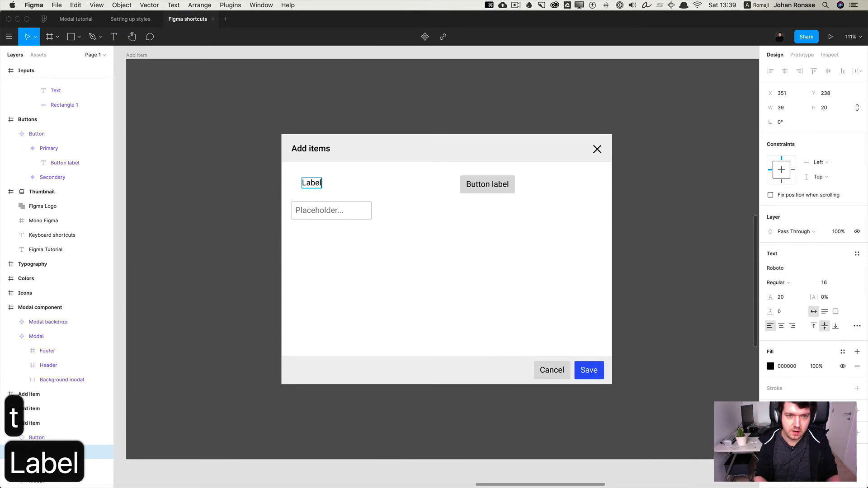
key("Escape")
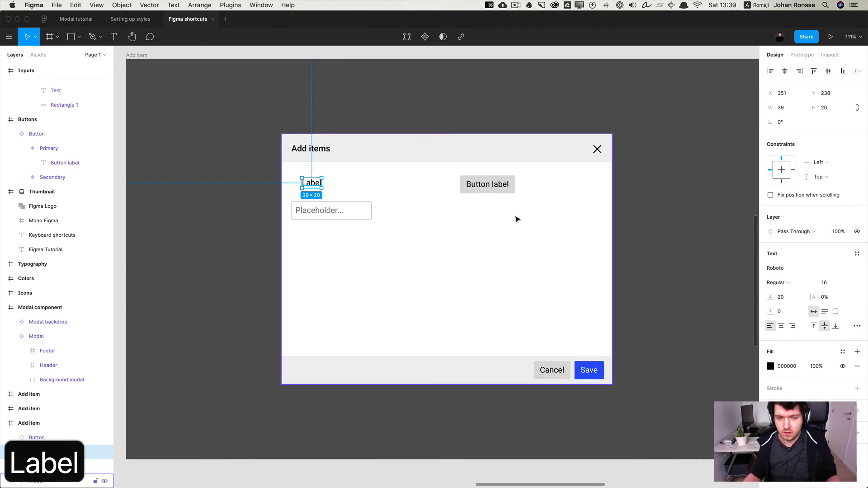
left_click_drag(316, 186, 306, 196)
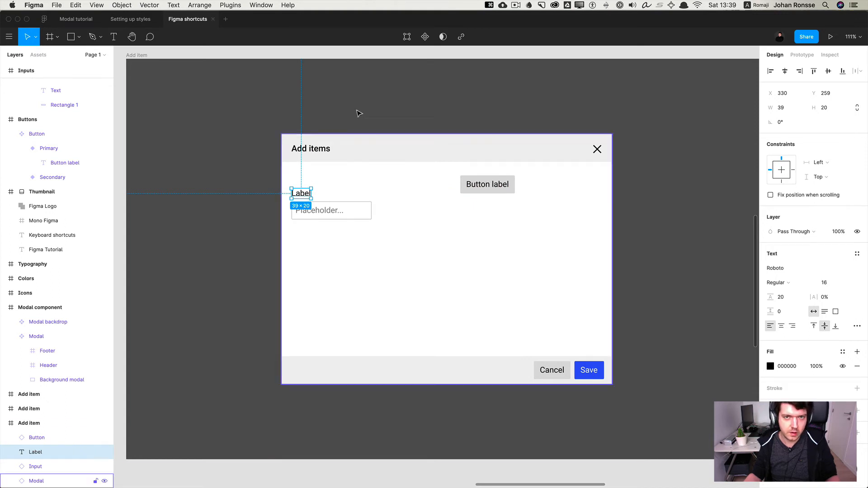
- Turn the Label text above the input into a component
left_click(426, 38)
scroll(300, 196, "down", 5)
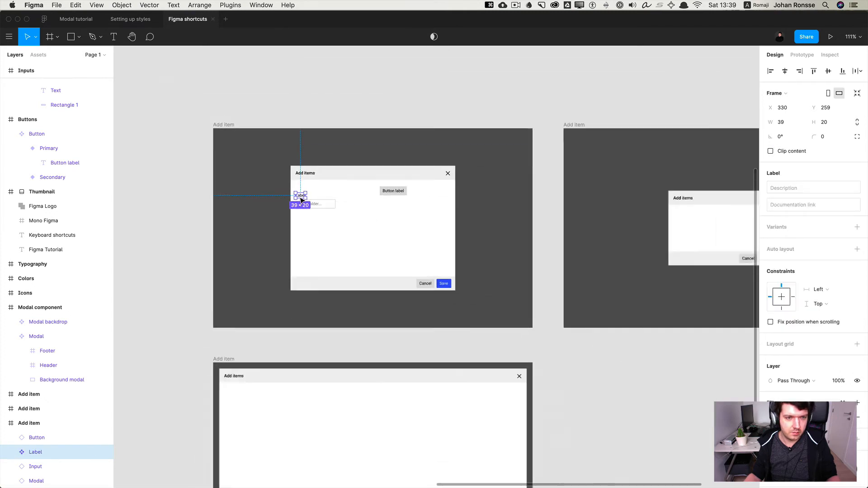
scroll(300, 199, "up", 10)
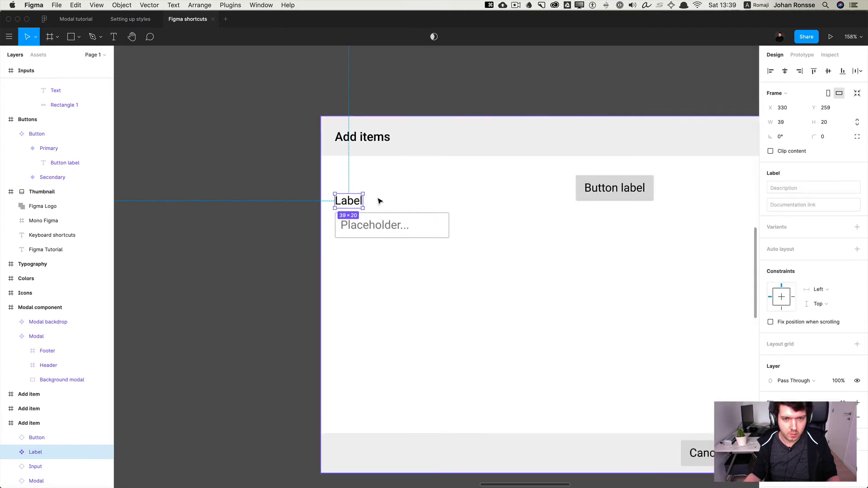
- Extend the Label component downward to the input's upper edge and vertically center its text inside
left_click_drag(331, 217, 332, 228)
double_click(339, 207)
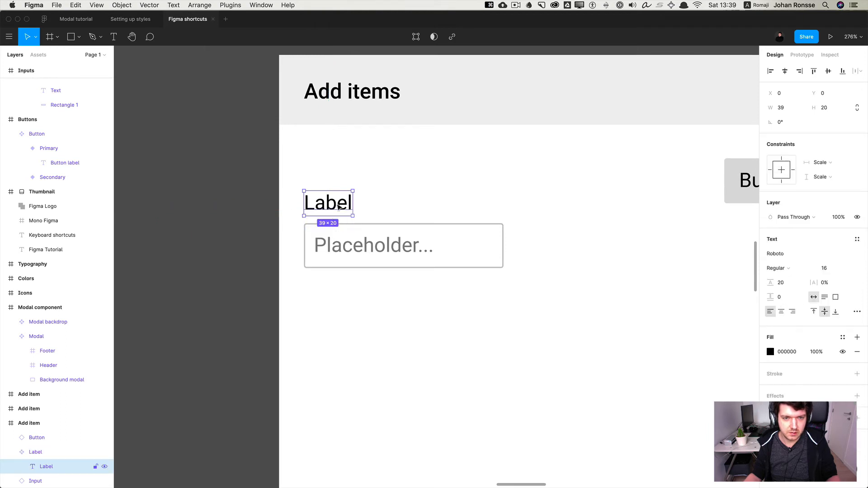
key("alt+v")
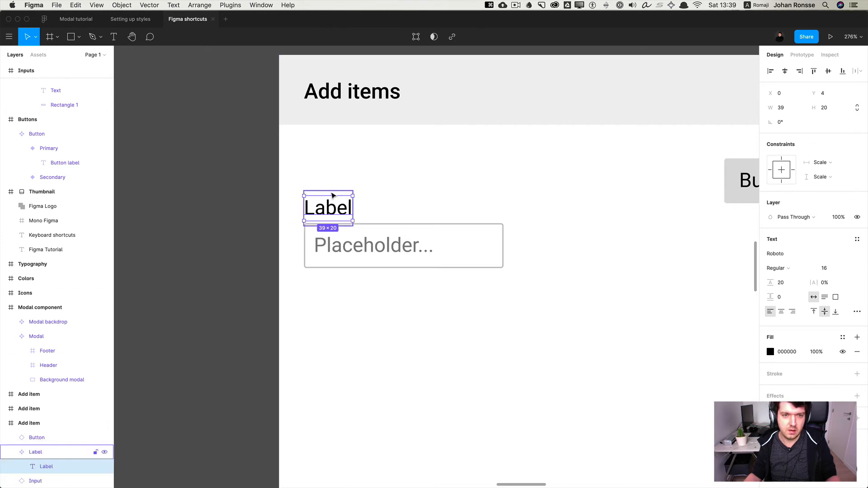
- Move the Label component out of the Add items modal into the Inputs frame, at the upper edge of the input variants
key("super+z")
scroll(335, 192, "down", 10)
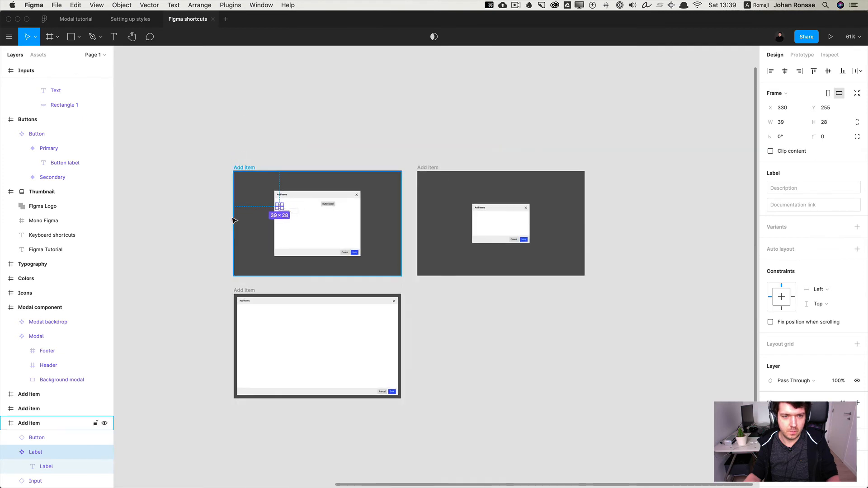
left_click_drag(224, 231, 568, 204)
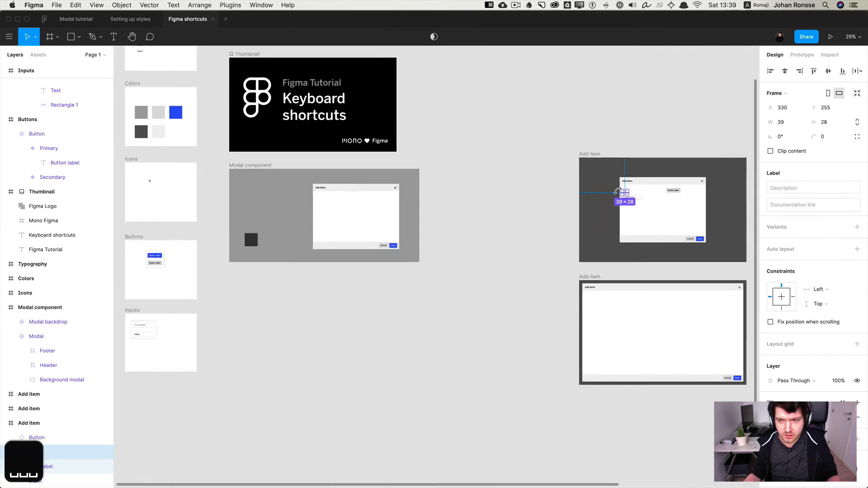
left_click_drag(625, 195, 422, 258)
left_click_drag(440, 268, 350, 321)
left_click(649, 280)
scroll(351, 322, "up", 10)
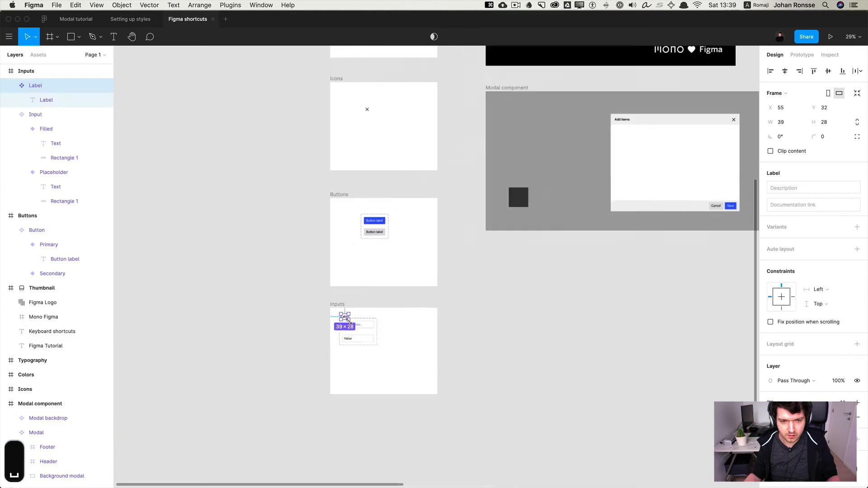
- Widen the Label component to 160 to match the inputs and place it above the variant set at X 63, Y 17
scroll(351, 322, "up", 3)
left_click(368, 349)
left_click(373, 347)
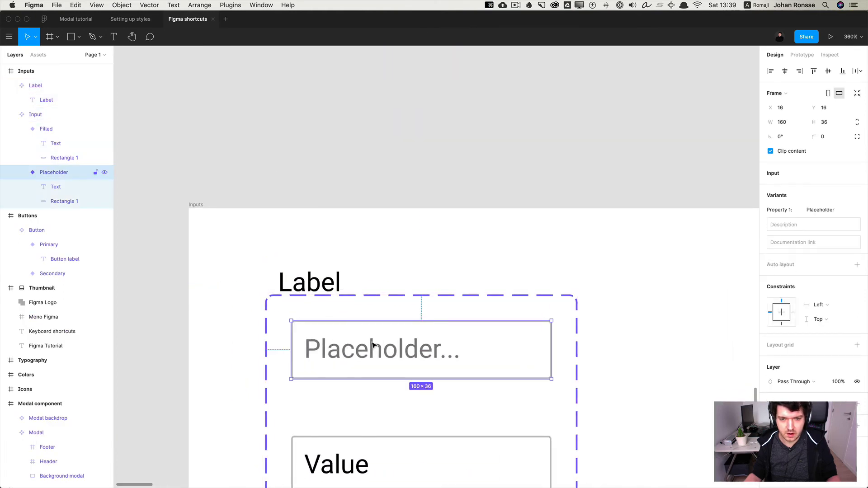
left_click_drag(331, 279, 550, 266)
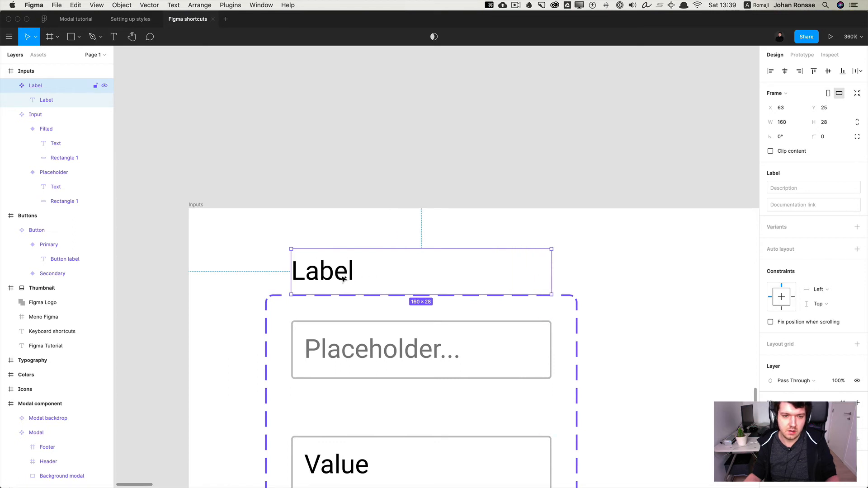
left_click_drag(342, 279, 309, 266)
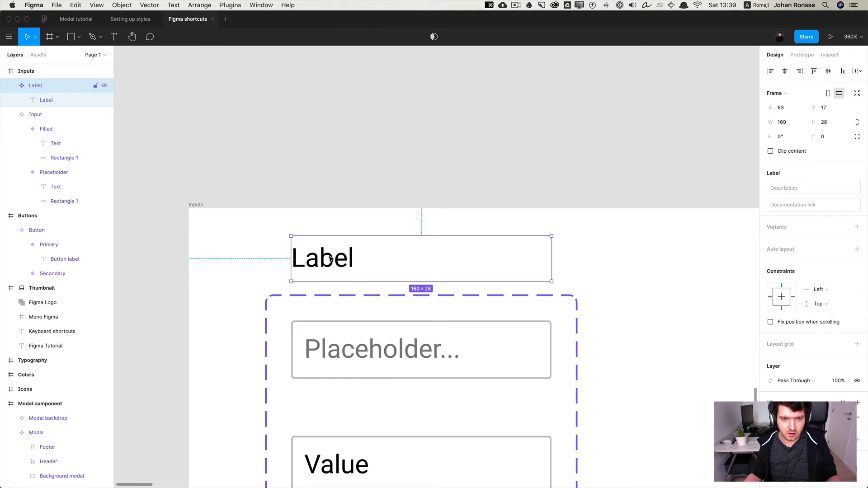
scroll(330, 258, "down", 10)
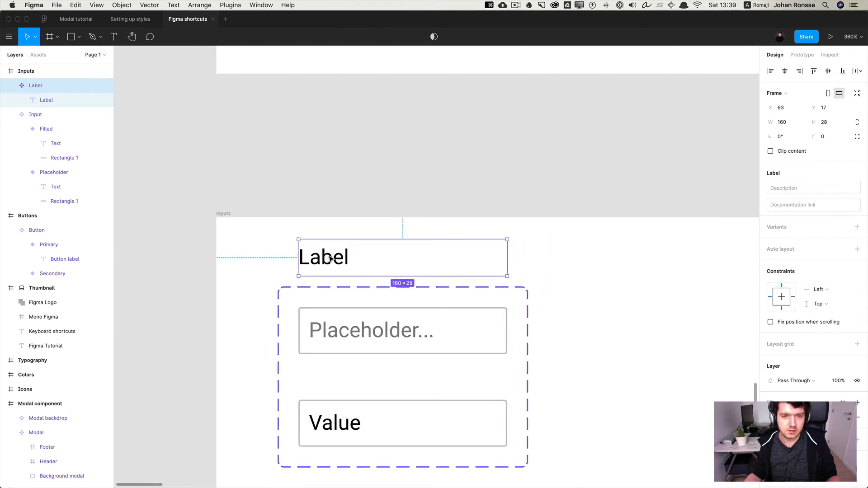
left_click(336, 222)
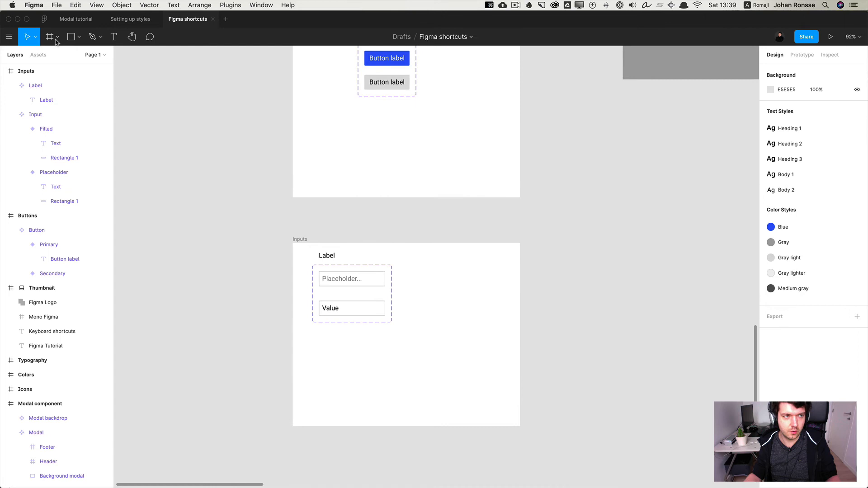
- Insert instances of the local Label and Input components on the empty canvas beside the Inputs frame
left_click(38, 54)
left_click(19, 133)
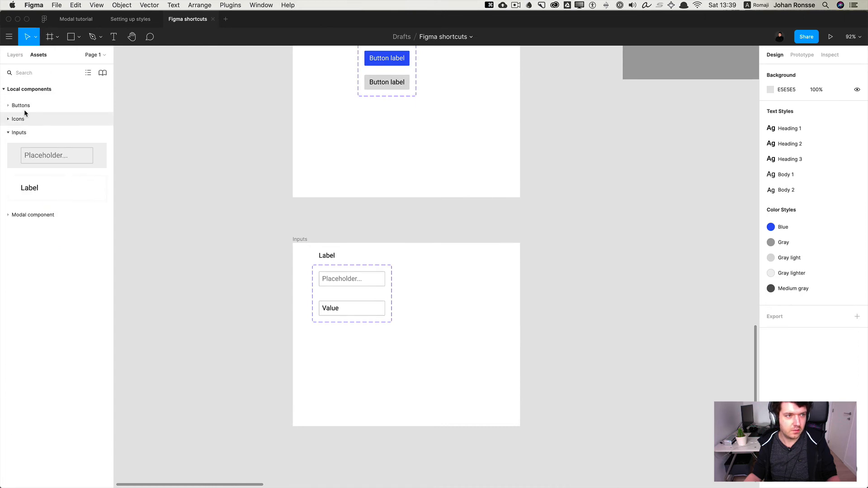
left_click(32, 215)
left_click_drag(54, 192, 235, 232)
left_click_drag(57, 155, 239, 266)
- Move the placeholder input instance directly beneath the Label instance, left-aligned with it
left_click(260, 304)
left_click_drag(273, 301, 180, 213)
left_click(180, 212)
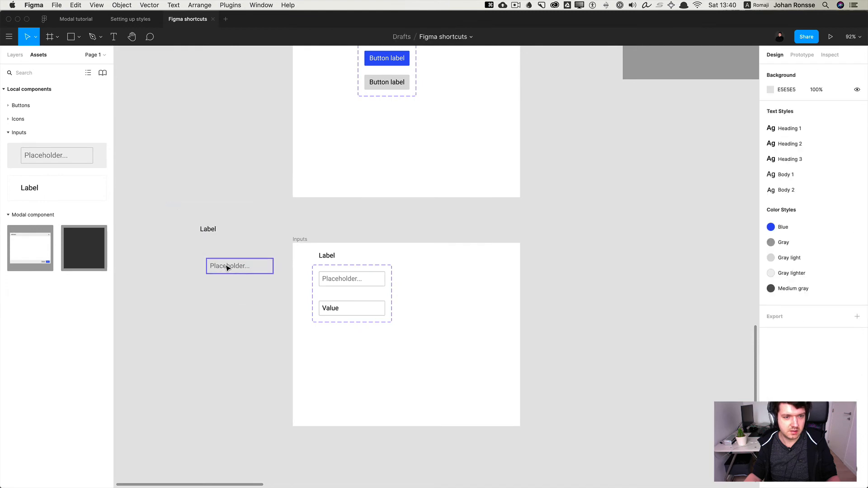
left_click_drag(226, 266, 224, 245)
left_click(235, 286)
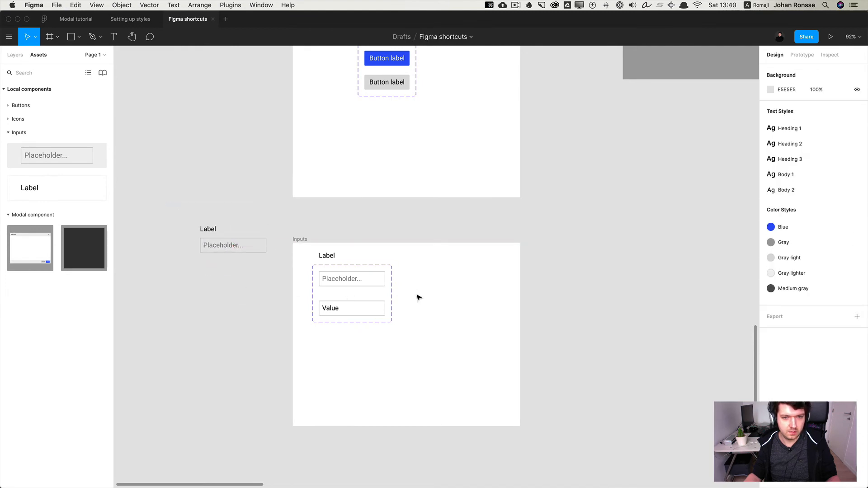
- Give the background rectangles of both the Placeholder and Filled input variants a white FFFFFF fill
left_click(226, 246)
scroll(195, 245, "up", 5)
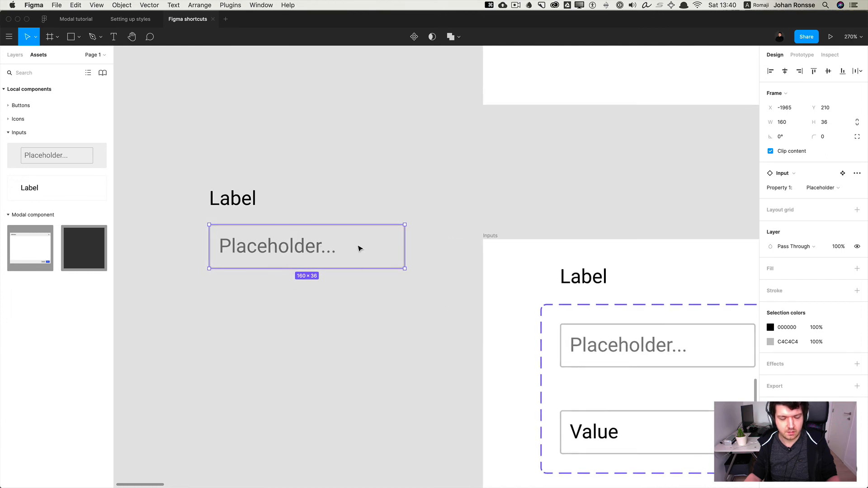
left_click(424, 246)
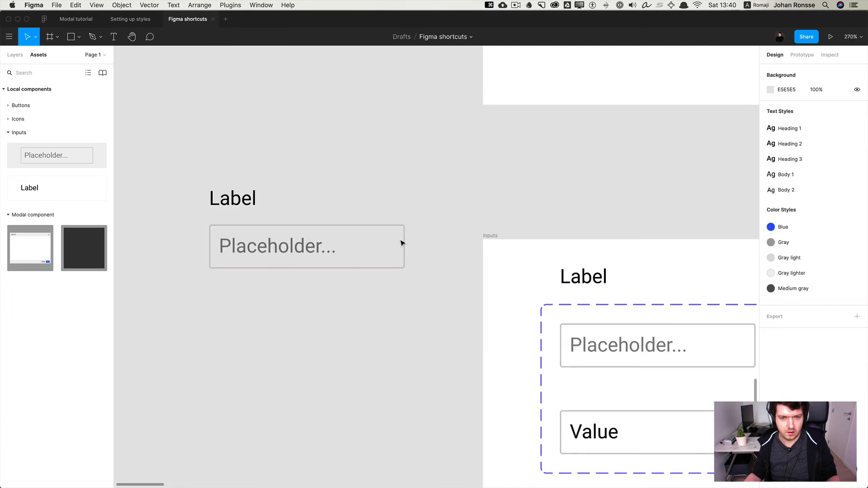
double_click(405, 247)
left_click(469, 295)
key("space")
scroll(448, 311, "right", 6)
scroll(448, 311, "down", 3)
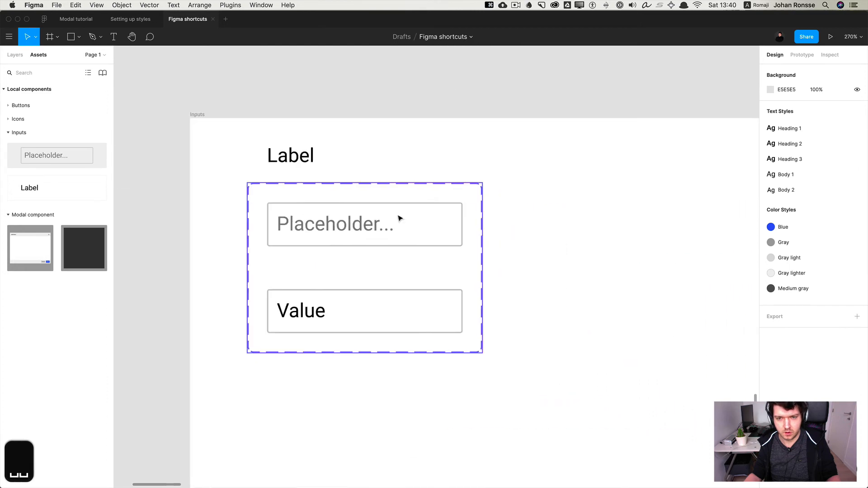
left_click(438, 209)
left_click(446, 295, "shift")
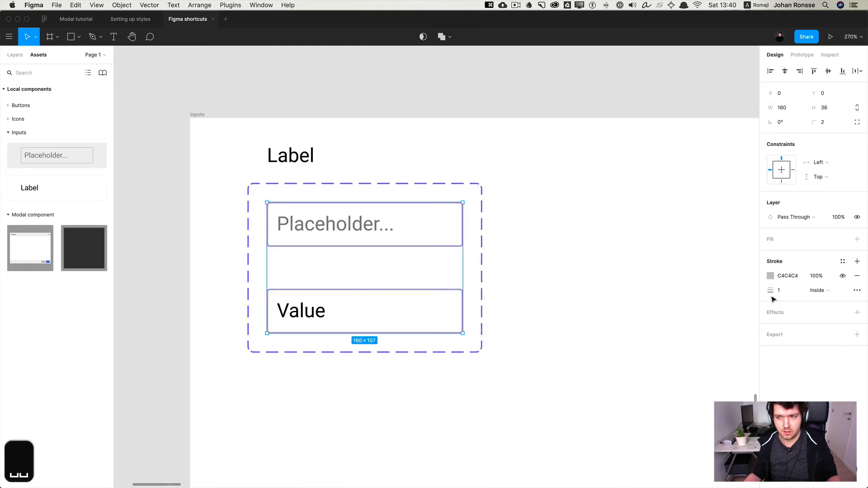
left_click(857, 240)
left_click(771, 254)
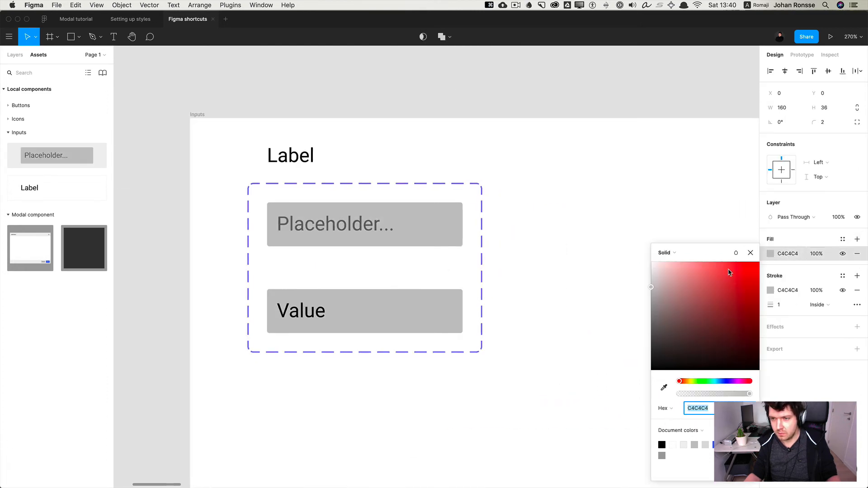
left_click_drag(689, 280, 614, 230)
left_click(614, 230)
- Copy the Label and input instances from beside the Inputs frame into the Add items modal
scroll(615, 230, "down", 10)
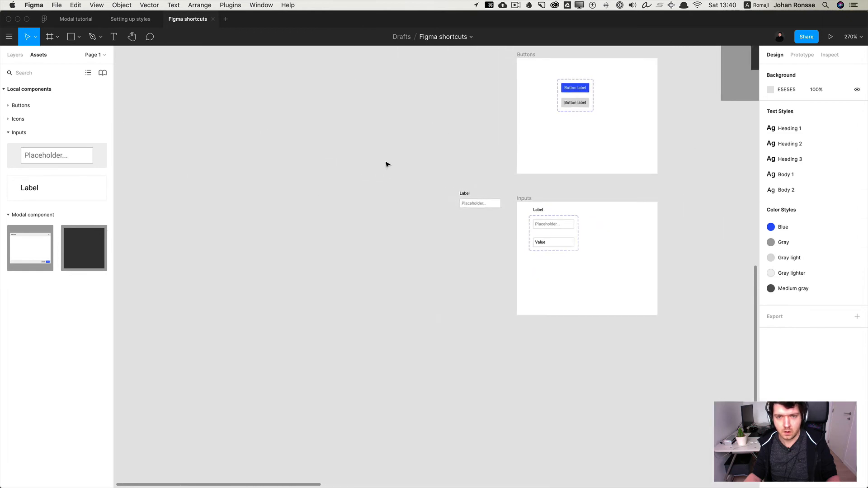
scroll(352, 181, "right", 5)
scroll(233, 213, "down", 5)
left_click(258, 231)
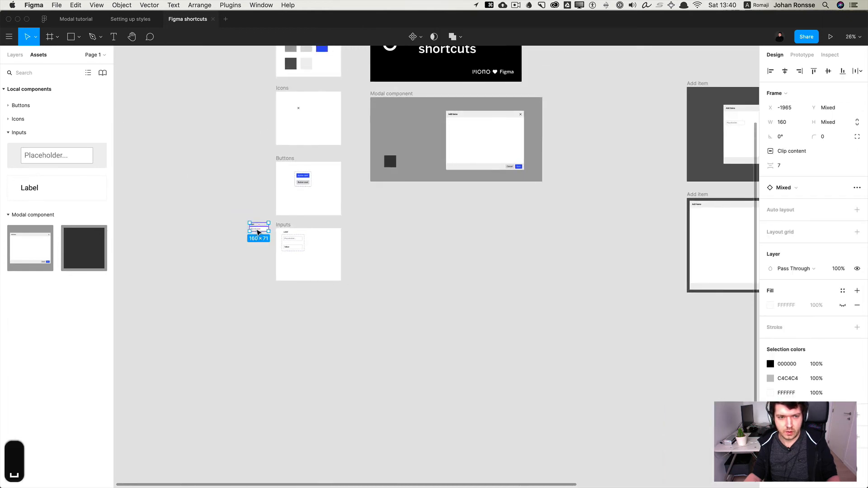
left_click_drag(257, 230, 748, 137)
left_click_drag(618, 146, 191, 232)
scroll(321, 216, "up", 10)
double_click(310, 236)
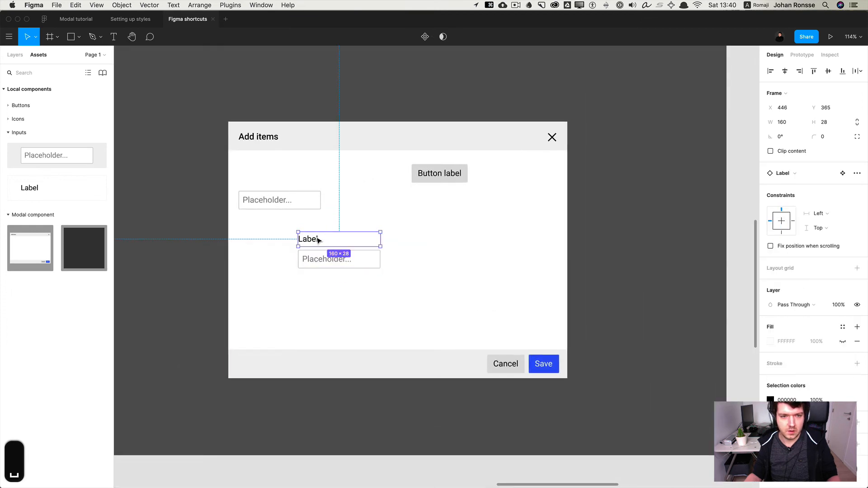
- Move the new Label and input pair to X 374 and cut the old input and button out of the modal
left_click(15, 55)
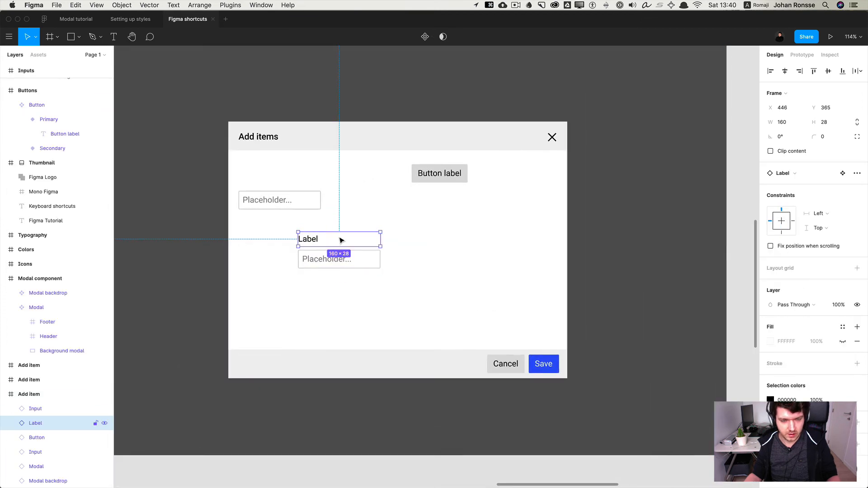
left_click_drag(340, 256, 303, 256)
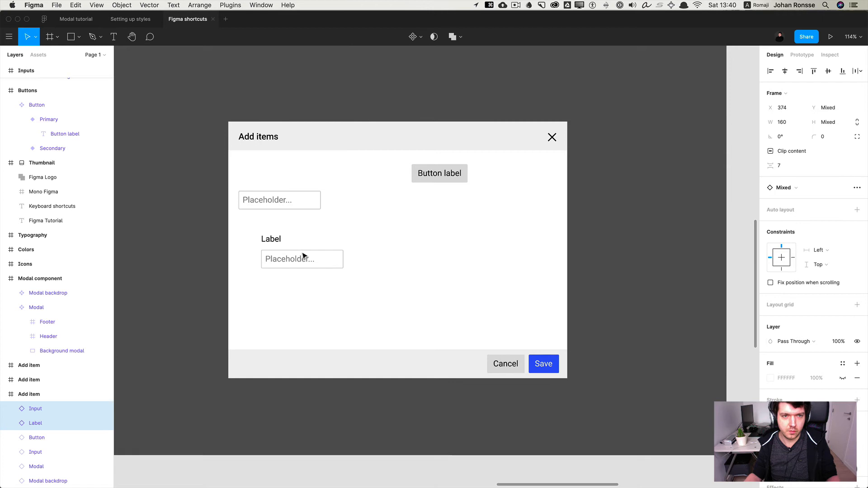
left_click(275, 202)
key("cmd+x")
left_click_drag(451, 173, 441, 213)
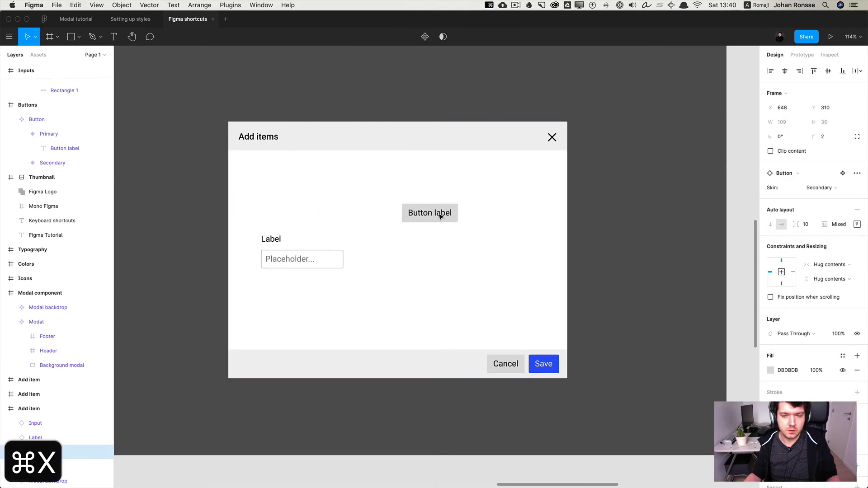
key("cmd+x")
- Set the Label flush on top of the input and stretch the pair to 610 wide below the modal header at X 328
left_click(293, 245)
left_click(295, 253, "shift")
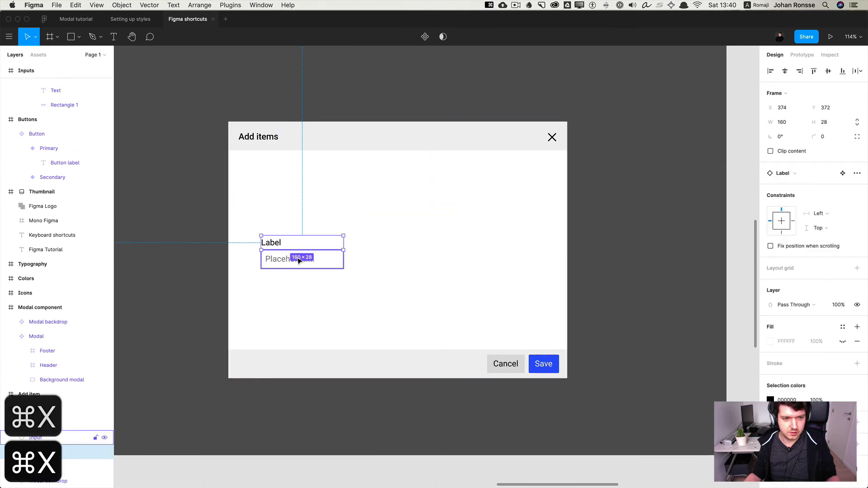
left_click_drag(295, 254, 565, 186)
key("shift+super+Left")
key("shift+super+Left")
key("shift+super+Left")
key("shift+super+Left")
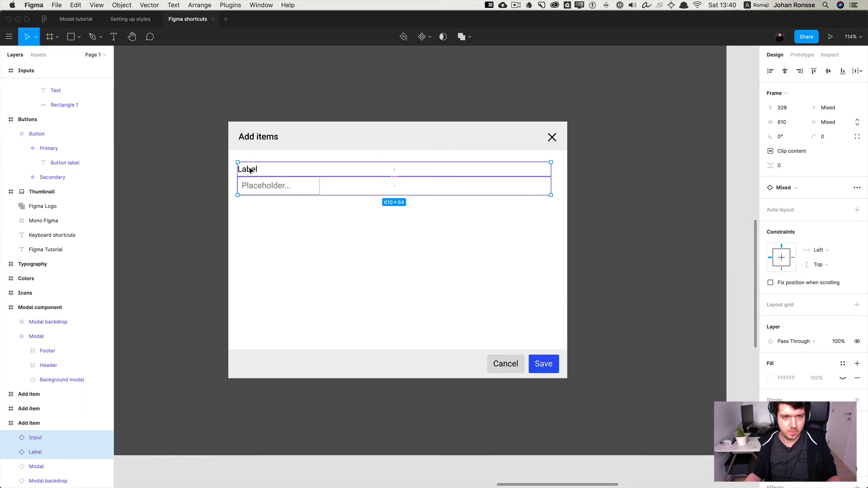
- In the main Input component, constrain the Placeholder variant's background rectangle to Left and right and Top and bottom
left_click(282, 187)
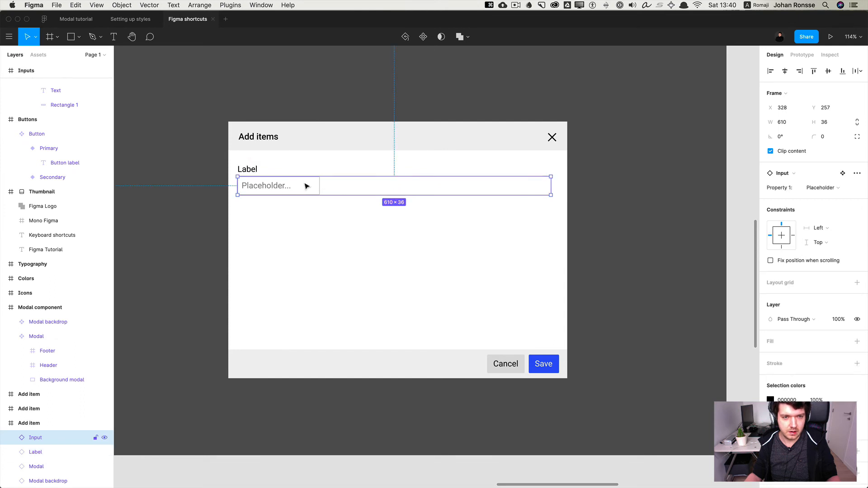
left_click(844, 175)
left_click(538, 264)
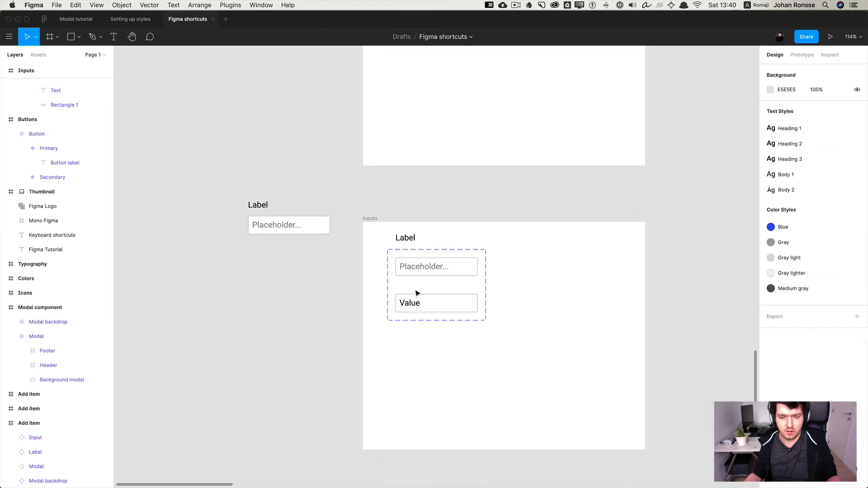
scroll(418, 293, "up", 5)
scroll(418, 293, "up", 3)
left_click(546, 248)
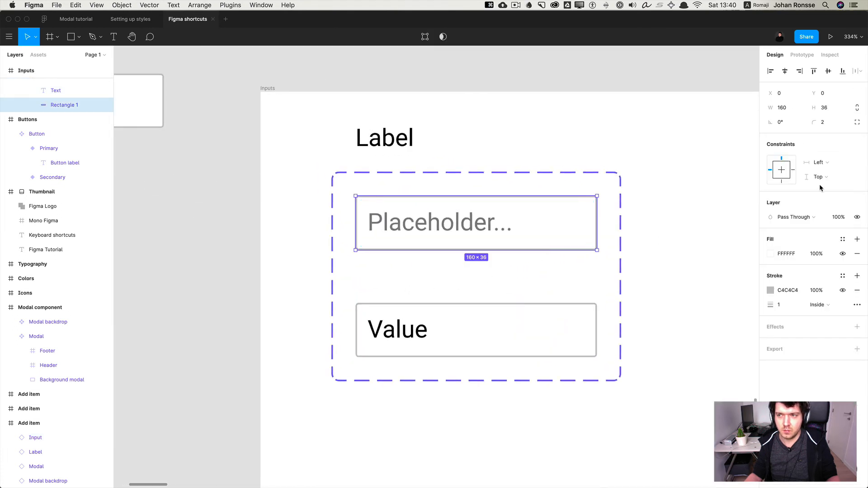
left_click(827, 163)
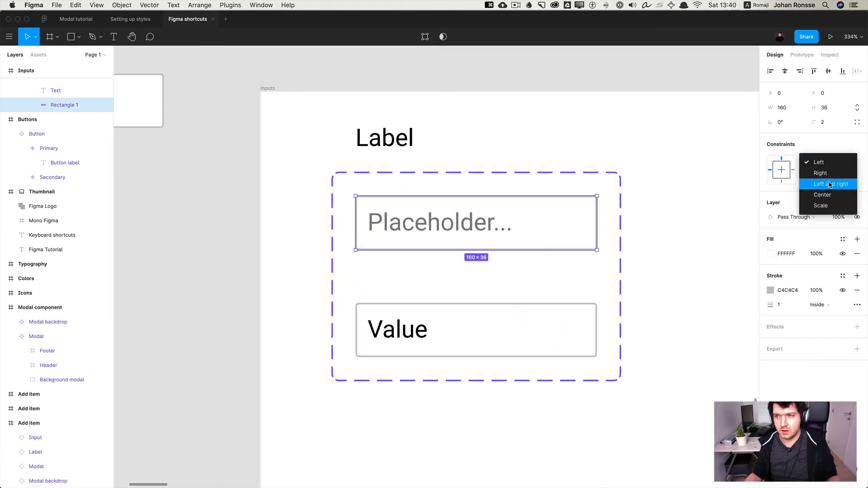
left_click(830, 184)
left_click(830, 177)
left_click(830, 199)
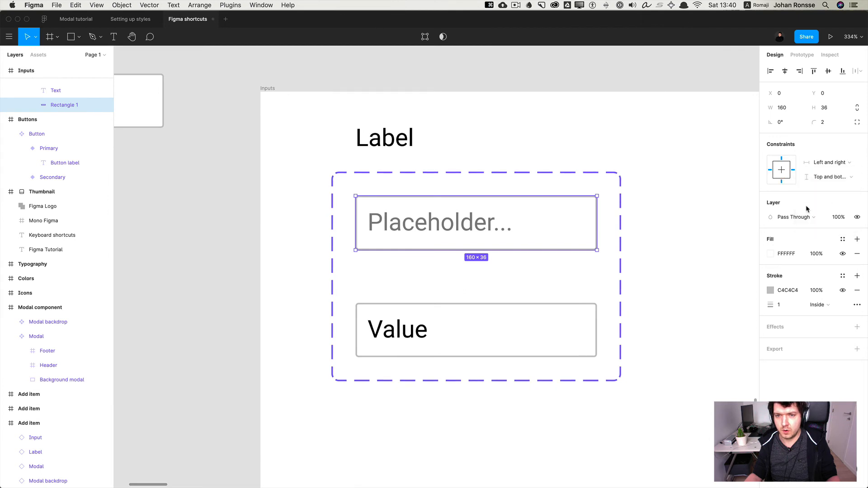
- In the main Input component, constrain the Filled variant's background rectangle to Left and right and Top and bottom
left_click(495, 325)
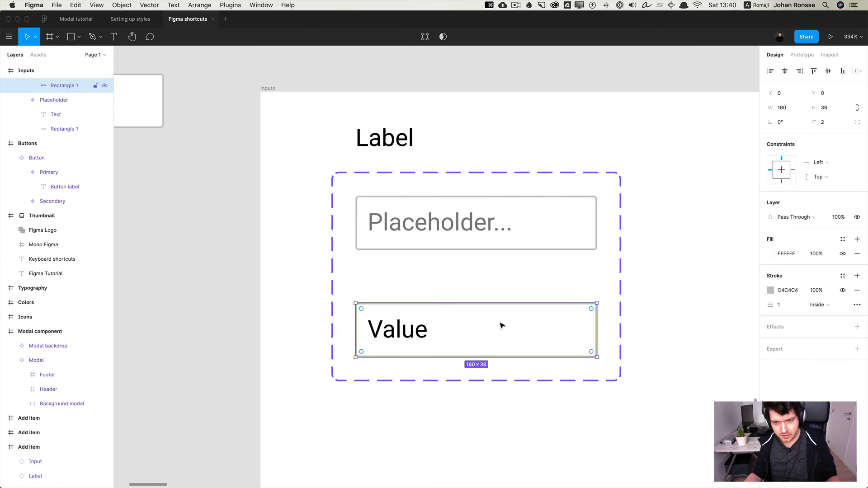
scroll(90, 136, "up", 3)
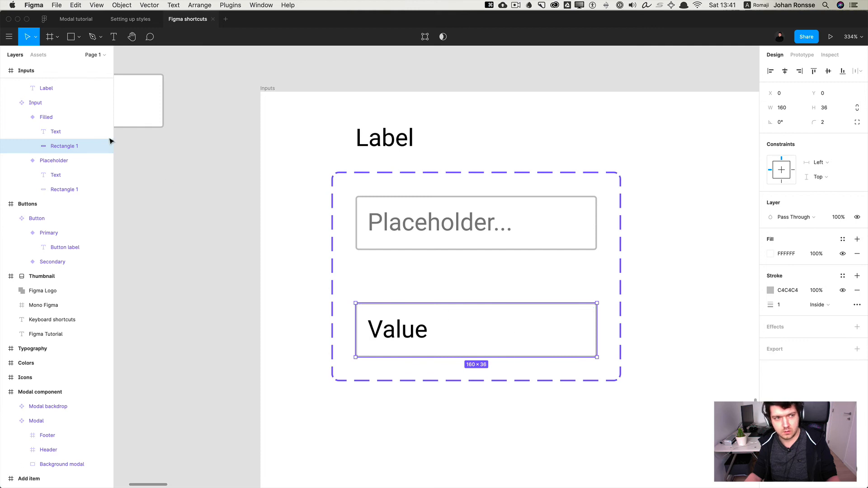
left_click(209, 227)
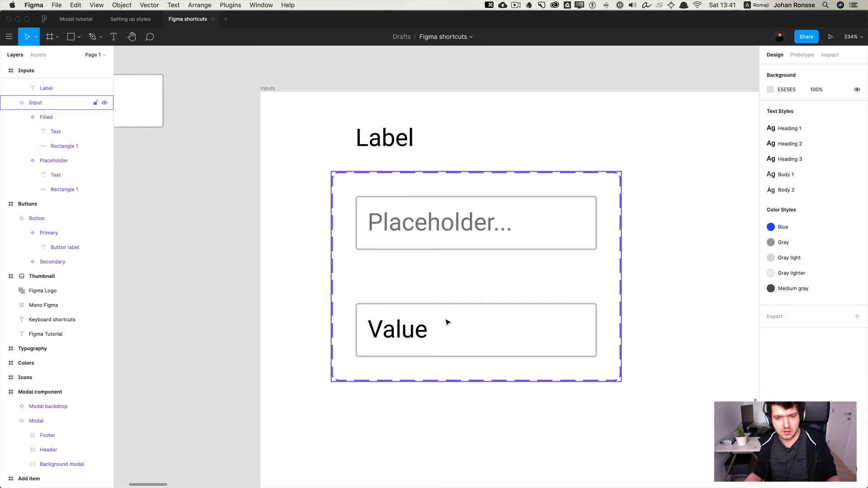
left_click(447, 322)
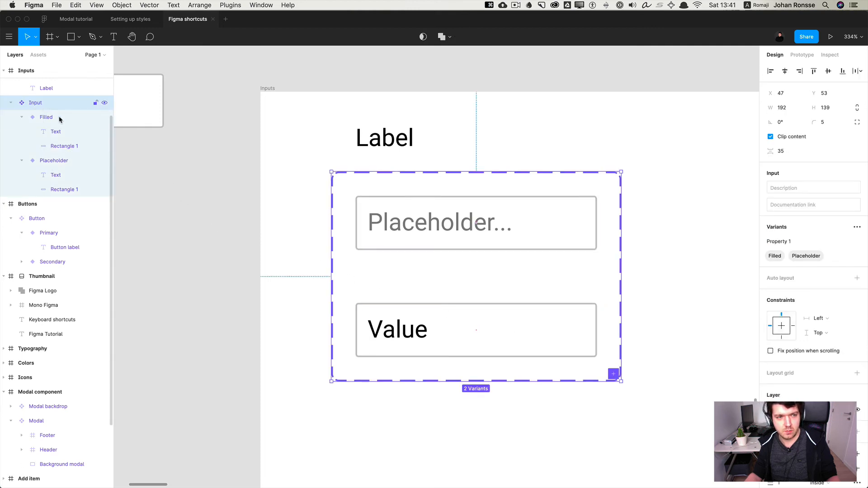
left_click(470, 322, "super")
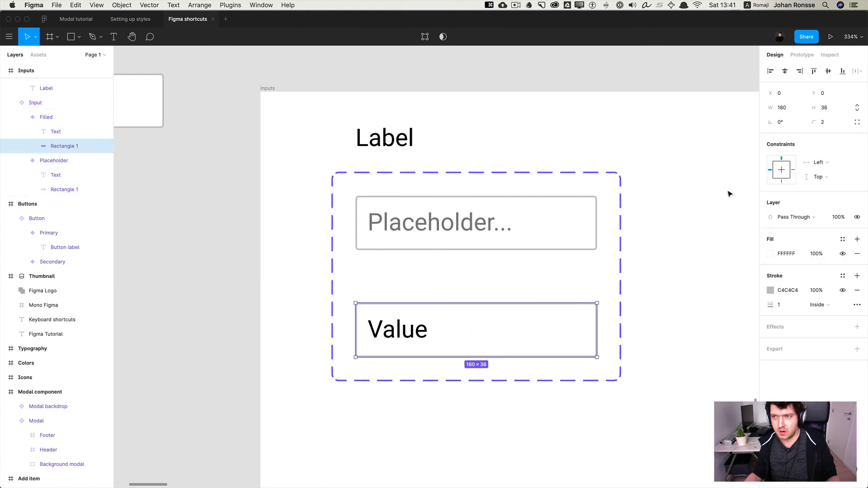
left_click(838, 170)
left_click(834, 184)
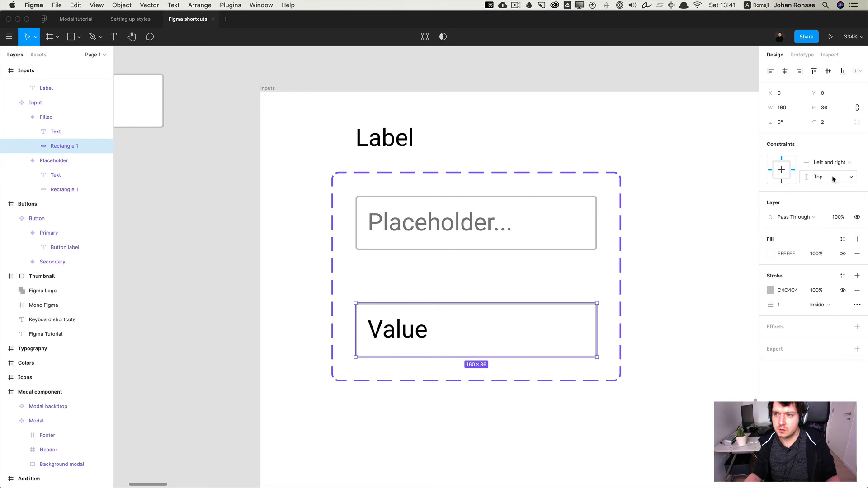
left_click(837, 177)
left_click(833, 201)
left_click(690, 229)
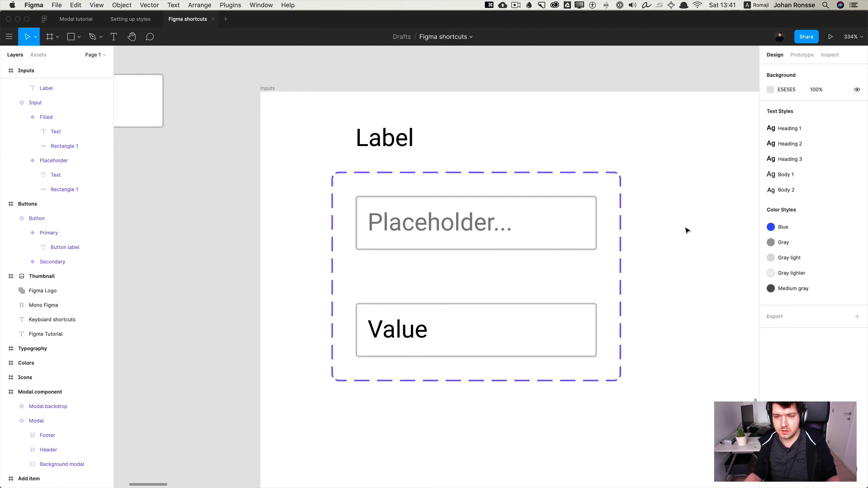
- Group the Label and input instances in the Add items modal
scroll(692, 226, "down", 10)
left_click_drag(699, 220, 319, 249)
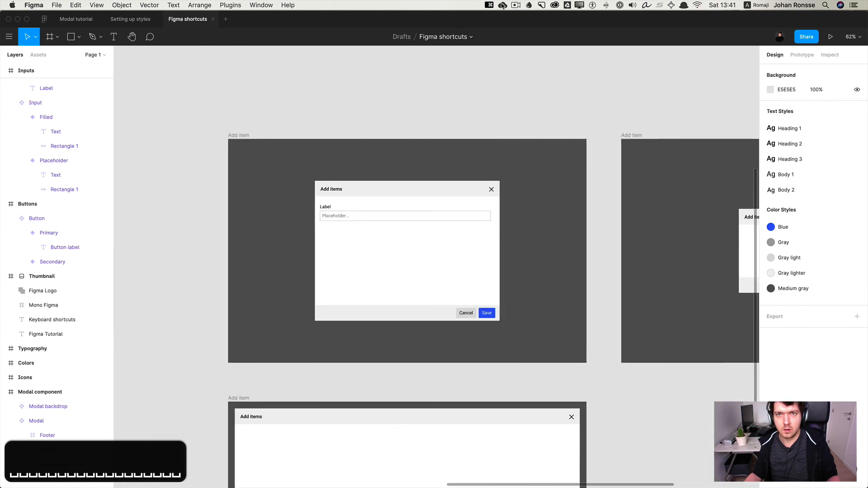
scroll(398, 204, "up", 3)
left_click(278, 214)
left_click(291, 226)
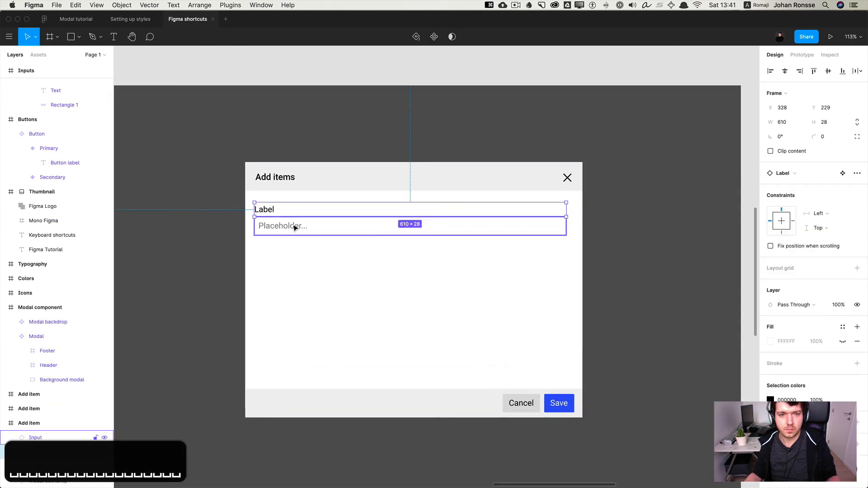
left_click(296, 212, "shift")
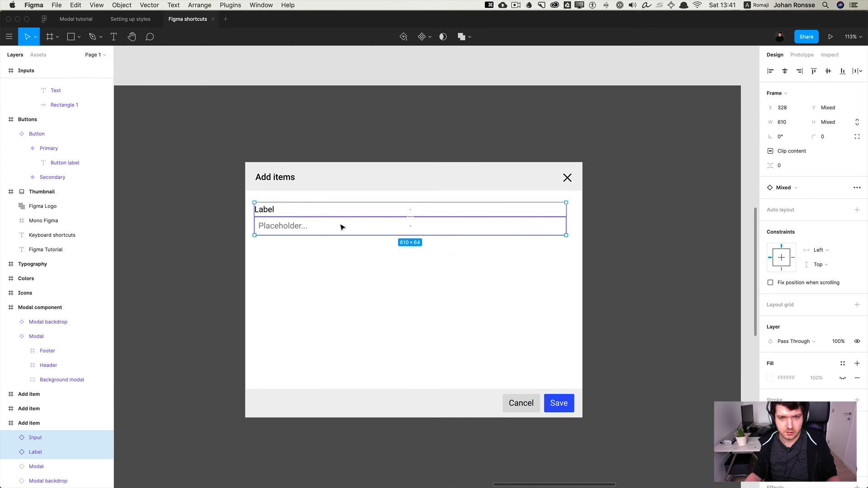
scroll(342, 227, "up", 3)
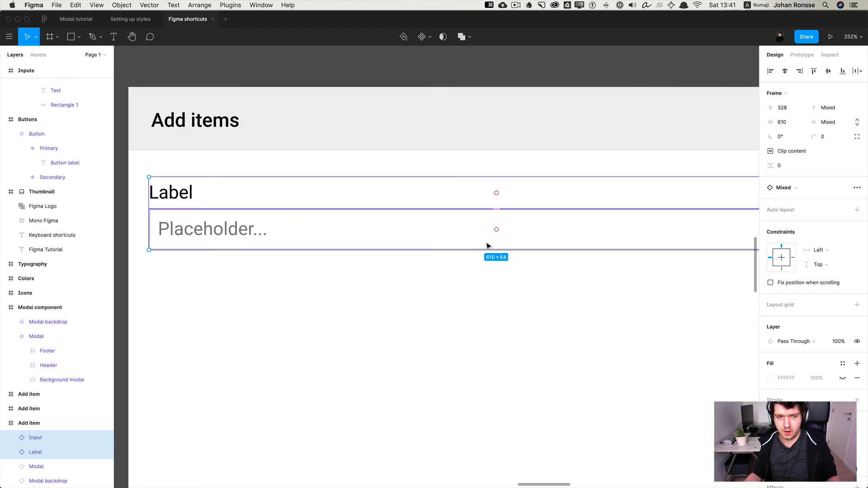
left_click(265, 225)
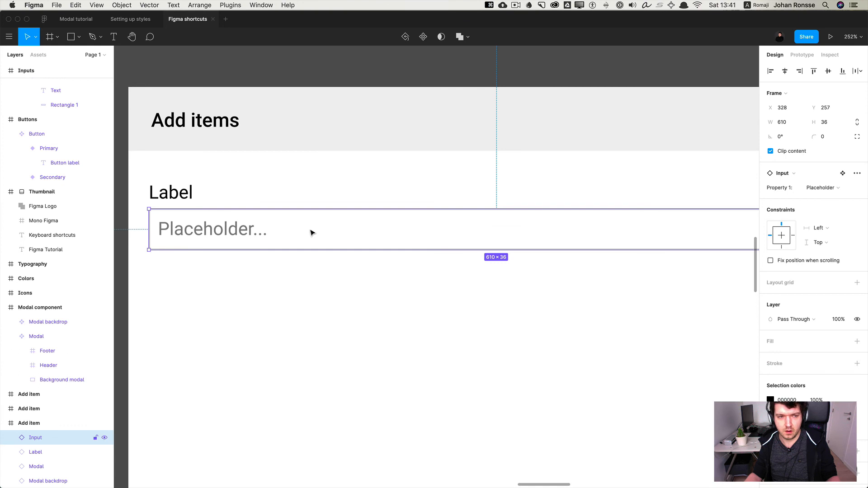
left_click(273, 205, "shift")
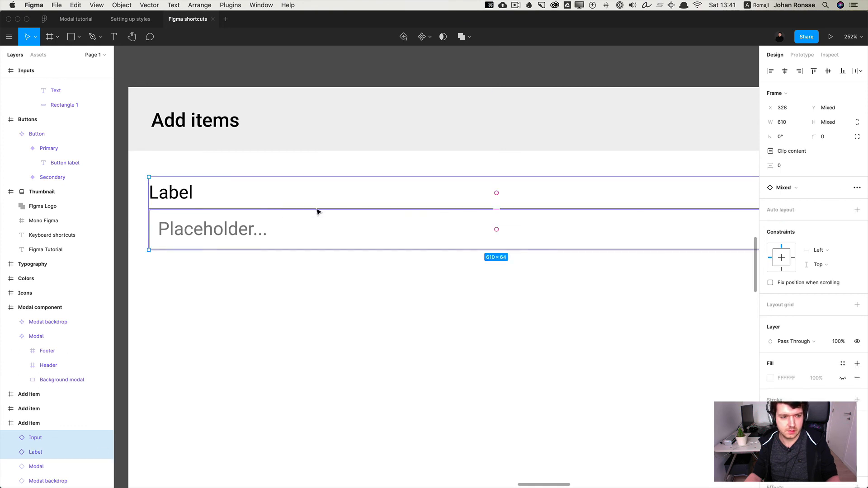
key("super+g")
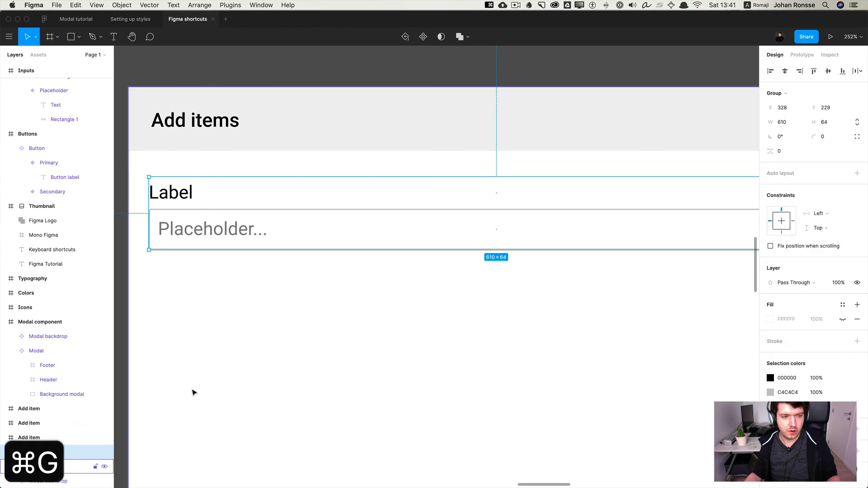
- Convert the label and input group to a frame and rename it "Form group"
left_click(791, 95)
left_click(793, 87)
key("super+r")
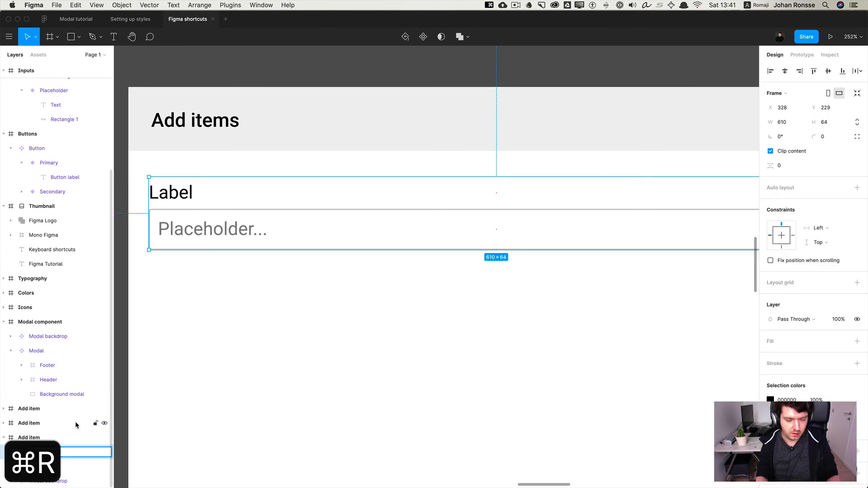
type("Form group")
key("Return")
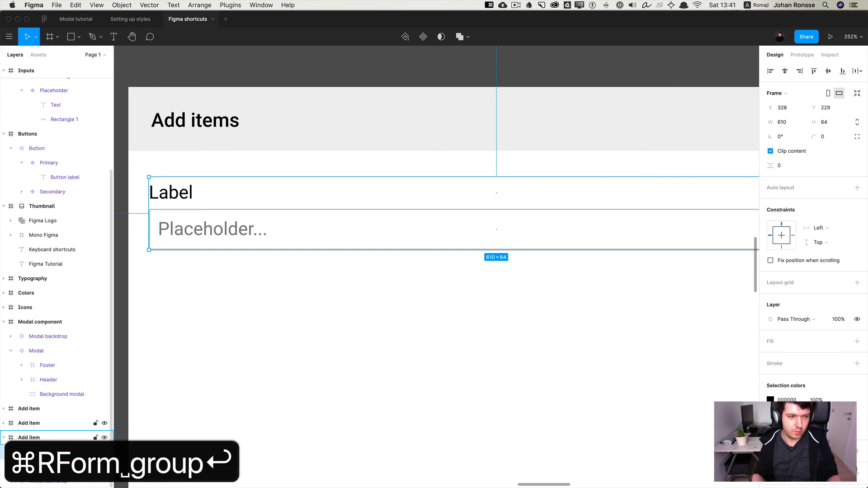
- Move the Add item frame holding the form group directly above Buttons in the layer order and expand its Form group
scroll(136, 394, "down", 5)
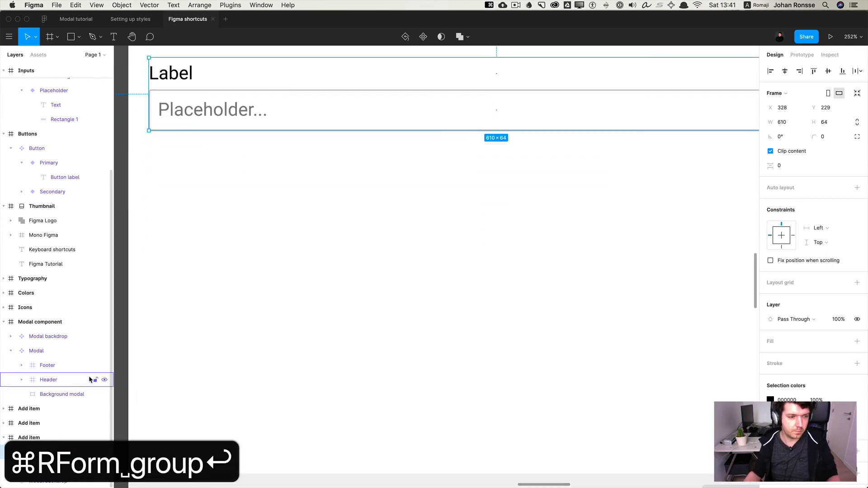
left_click(6, 440)
left_click(40, 481)
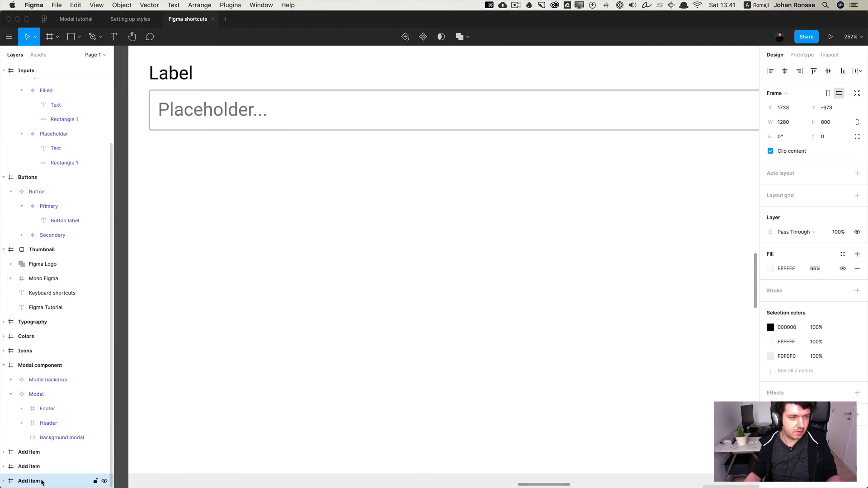
left_click_drag(41, 482, 33, 177)
left_click(5, 181)
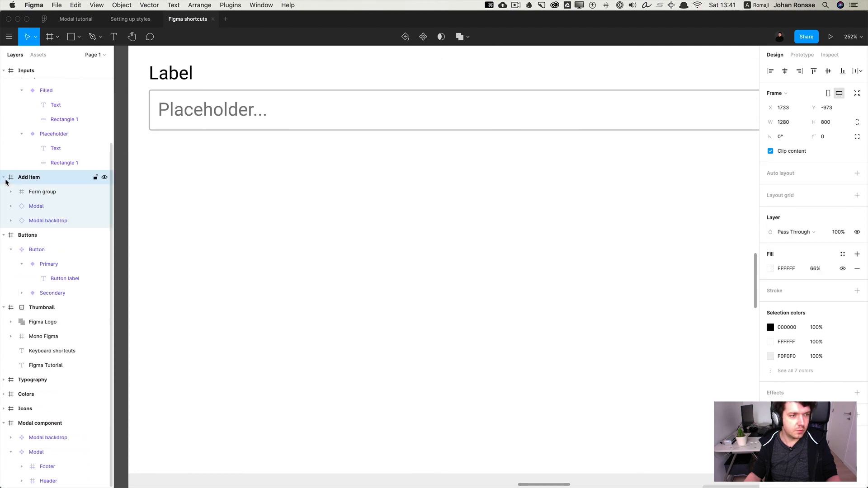
left_click(31, 191)
left_click(11, 192)
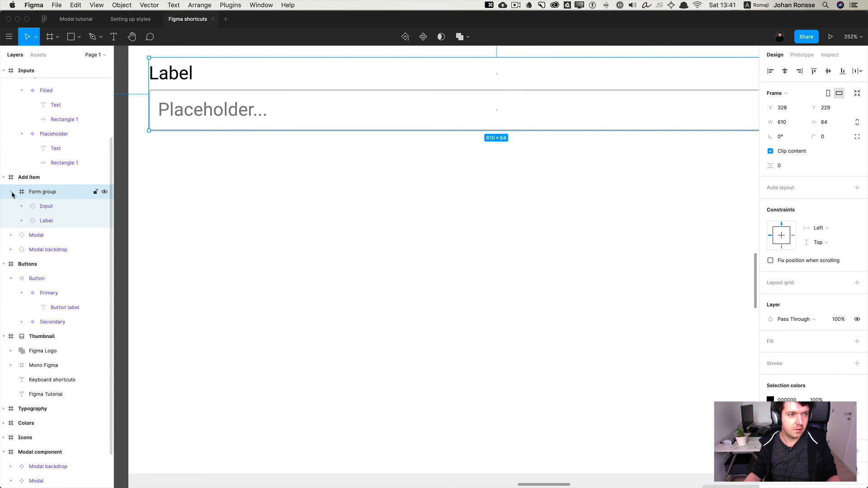
- Duplicate the Form group directly below the original in the modal, aligned at X 328 and Y 309
scroll(310, 120, "down", 5)
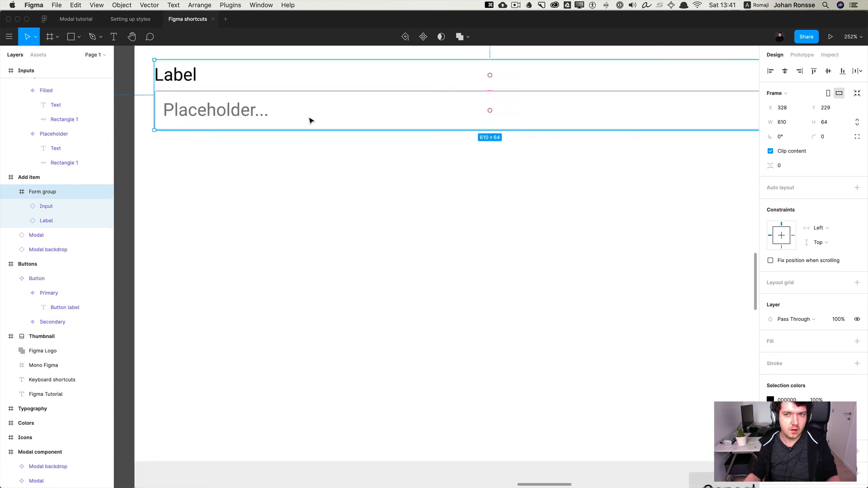
scroll(313, 131, "up", 2)
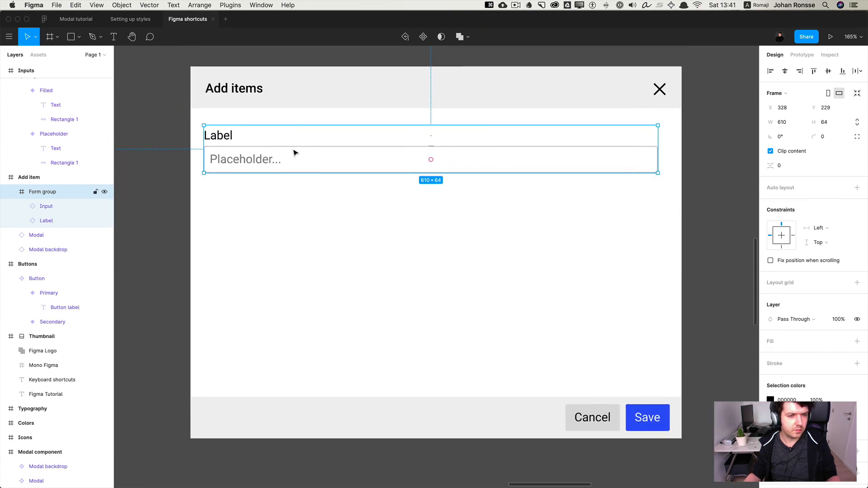
scroll(295, 153, "down", 1)
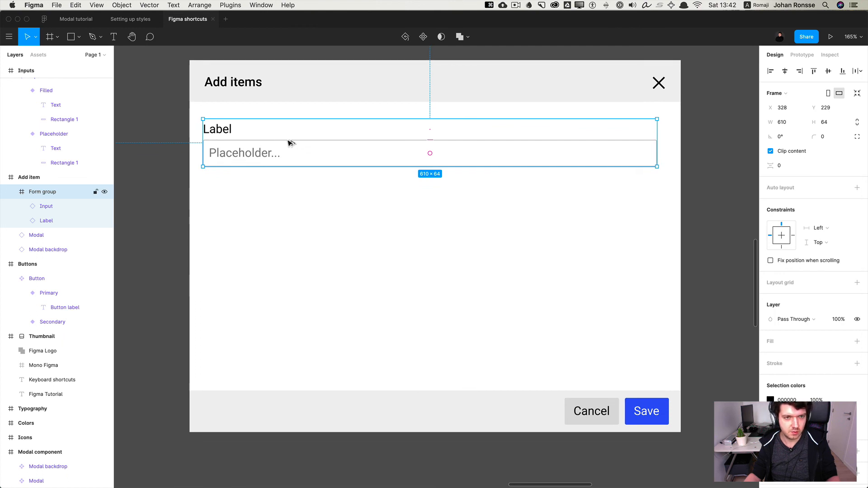
left_click_drag(290, 143, 288, 200, "alt")
key("Up")
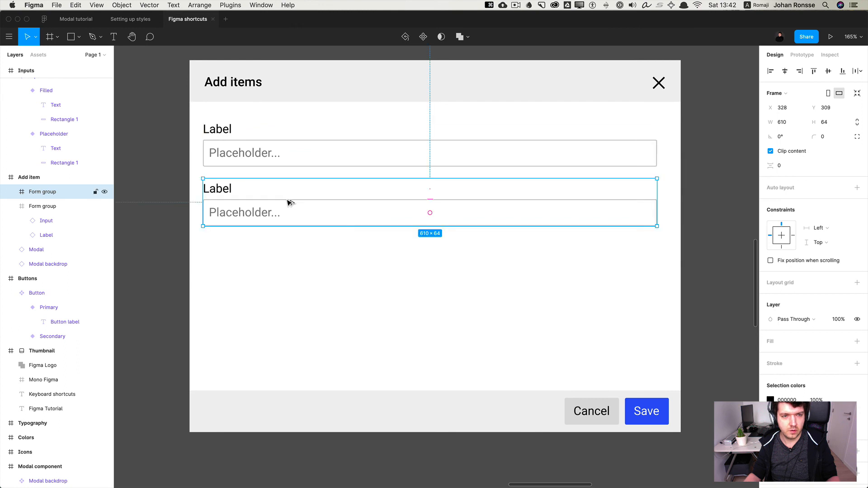
- Try moving the first Form group as one unit into the modal's empty area, undoing each move
left_click(246, 151)
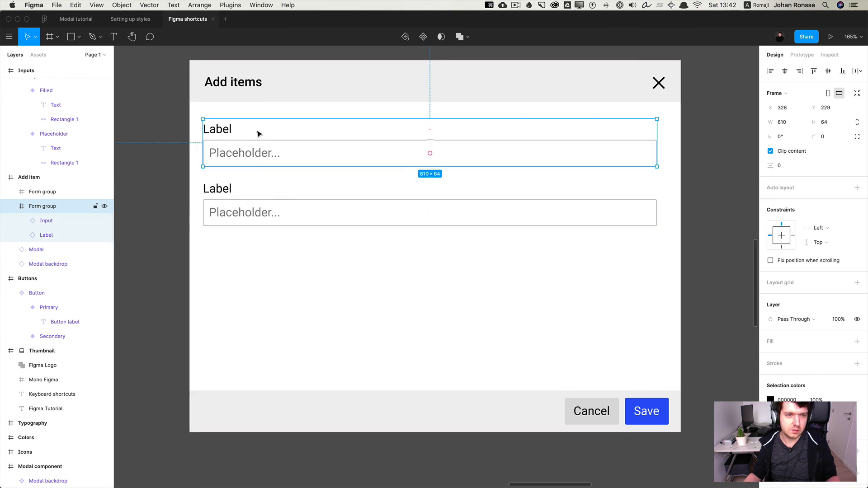
left_click_drag(258, 132, 312, 296)
key("super+z")
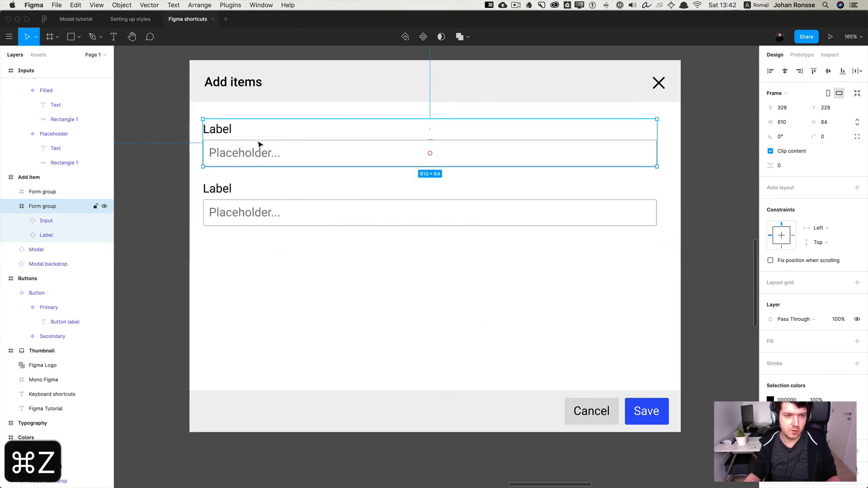
left_click_drag(257, 142, 352, 333)
key("super+z")
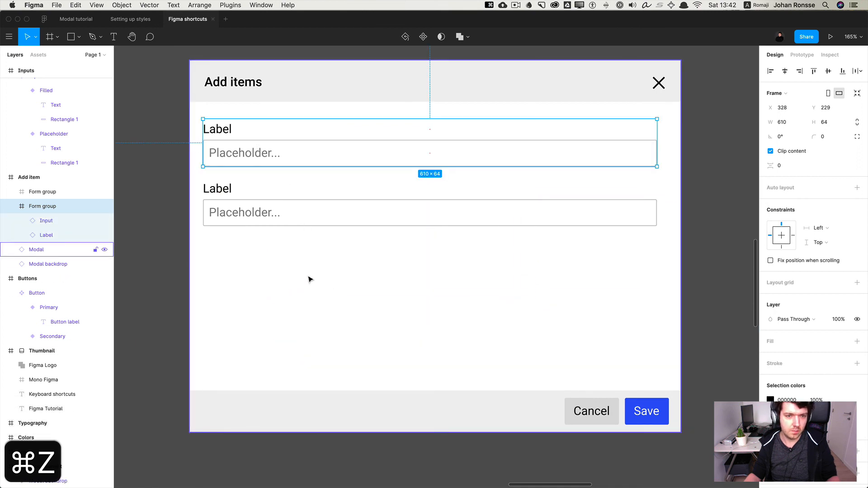
- Add a text note reading "⌥" in the modal's empty area below the second form group
key("t")
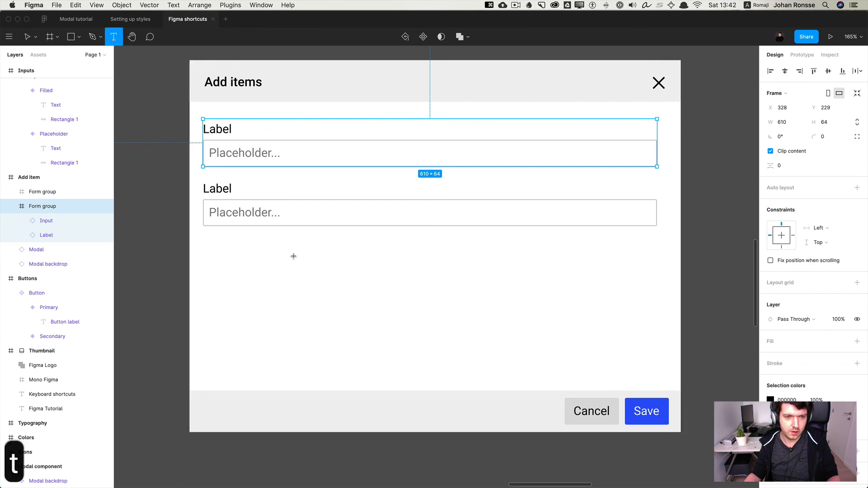
left_click(295, 258)
type("⌥")
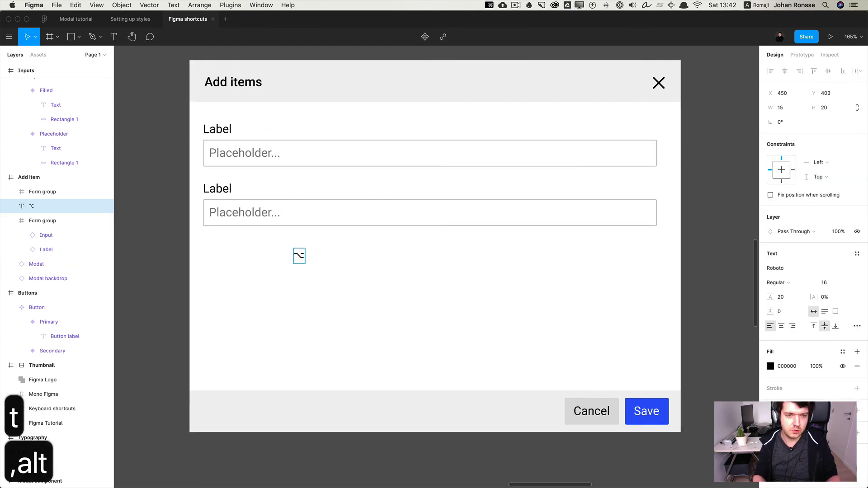
key("shift+super+Left")
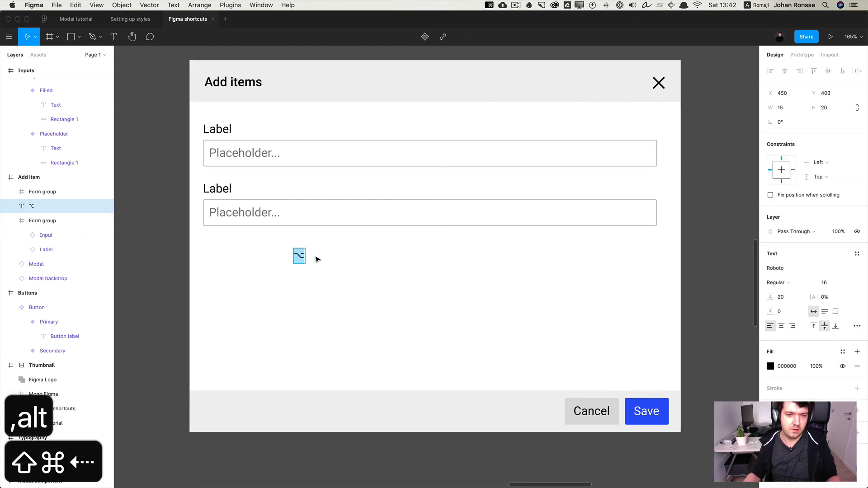
left_click(318, 260)
left_click(322, 261)
- Change the note's text to "⌘+click" and deep-select the background rectangle inside the second form group's input
left_click(284, 215, "super")
left_click(339, 208, "super")
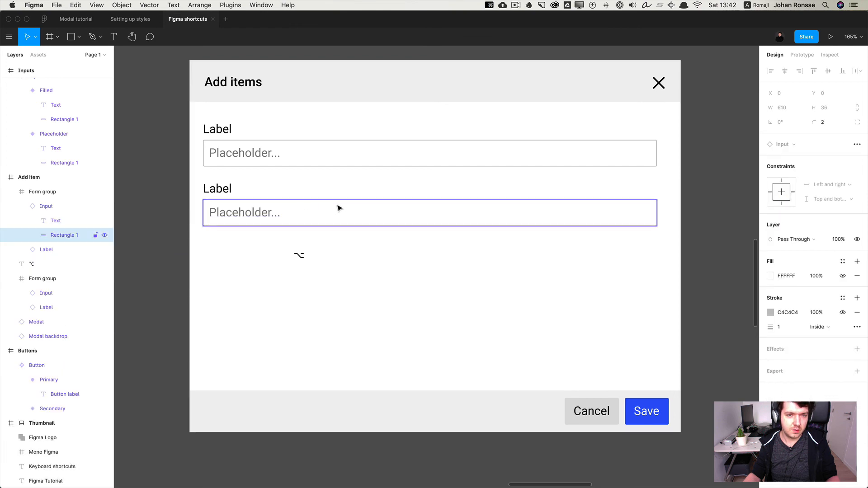
double_click(299, 259)
type(",cmd+click")
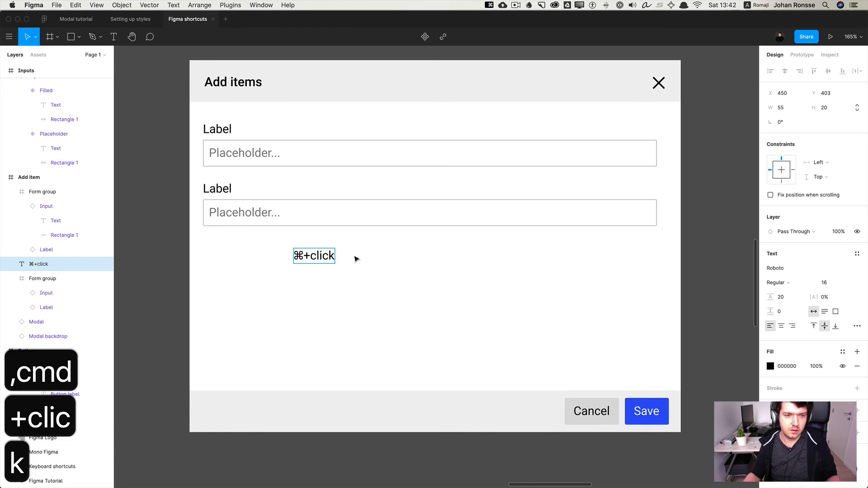
key("Escape")
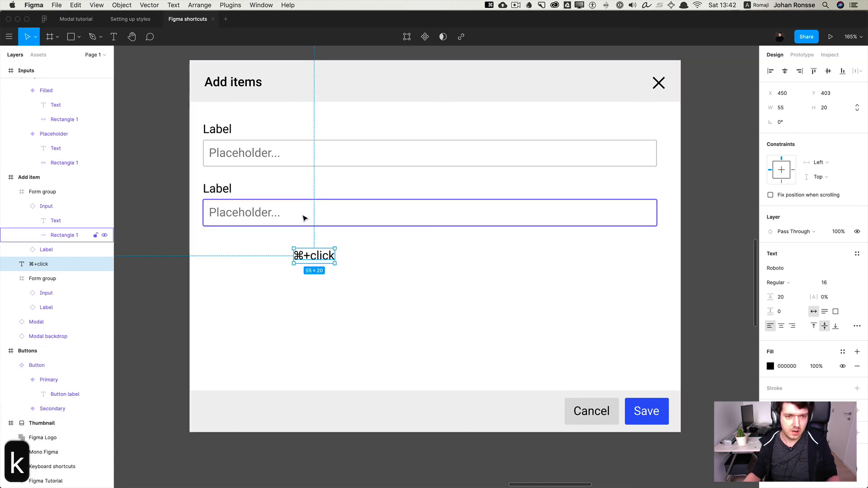
left_click(303, 218, "super")
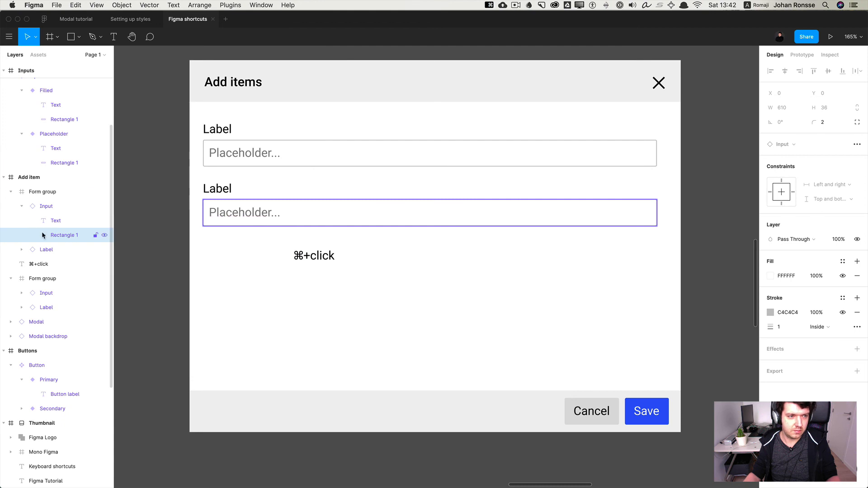
- Cut the "⌘+click" note out of the modal and select the second Form group
left_click(41, 264)
key("super+x")
left_click(265, 209)
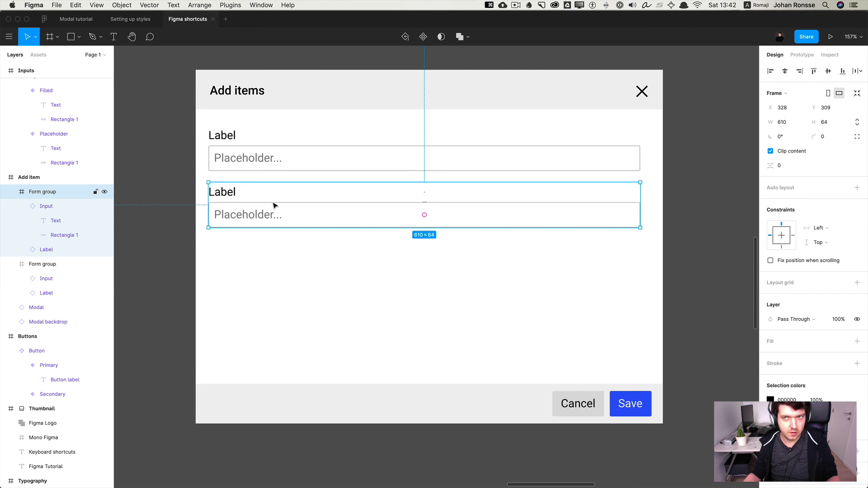
left_click(515, 5)
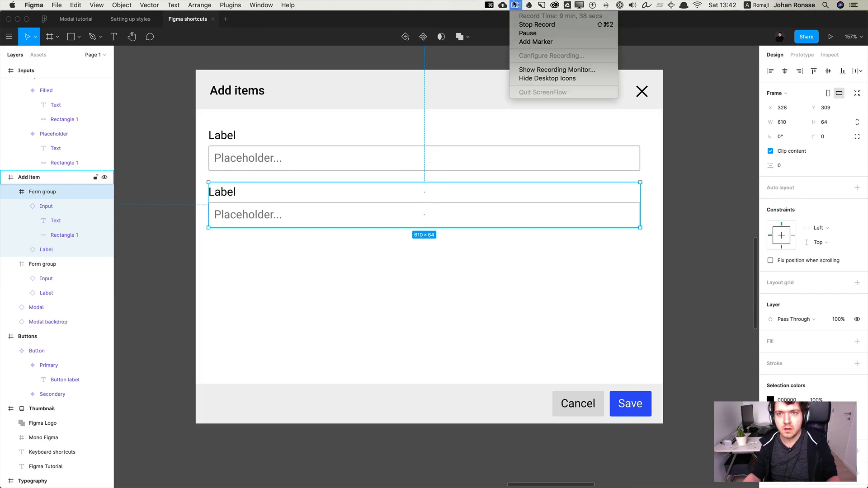
left_click(515, 4)
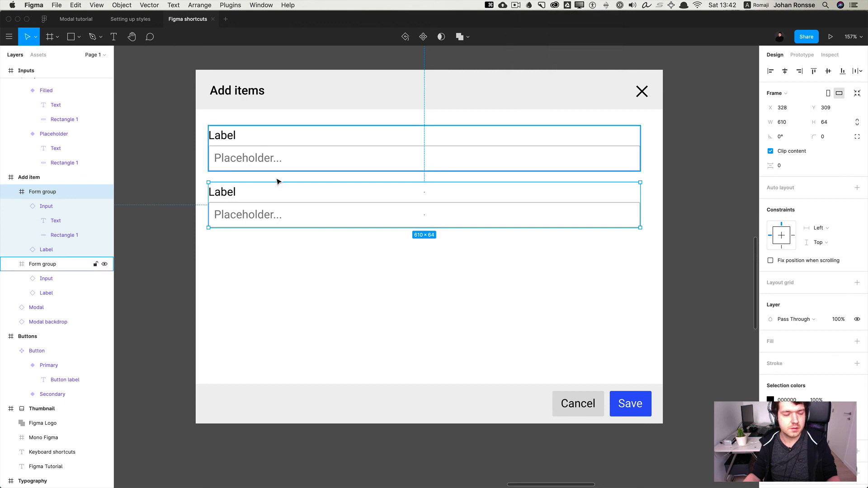